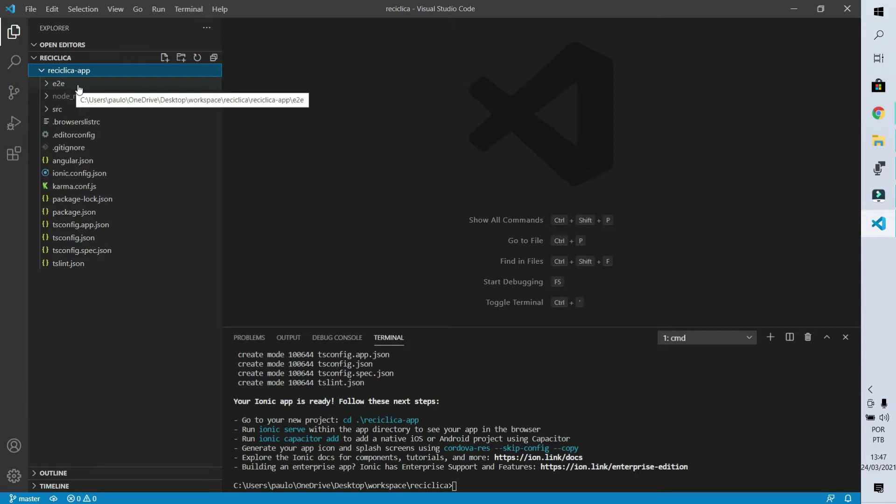
- Check the e2e folder's contents, then delete it to the Recycle Bin
click(78, 85)
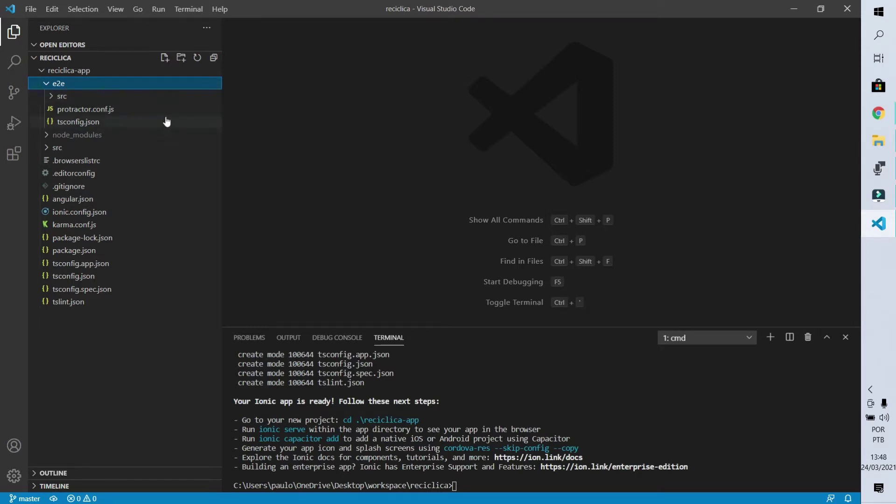
click(120, 90)
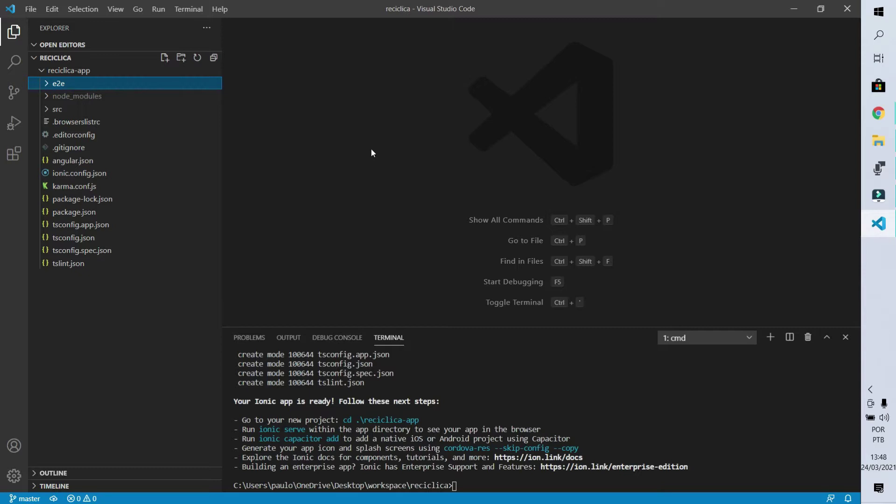
key(Delete)
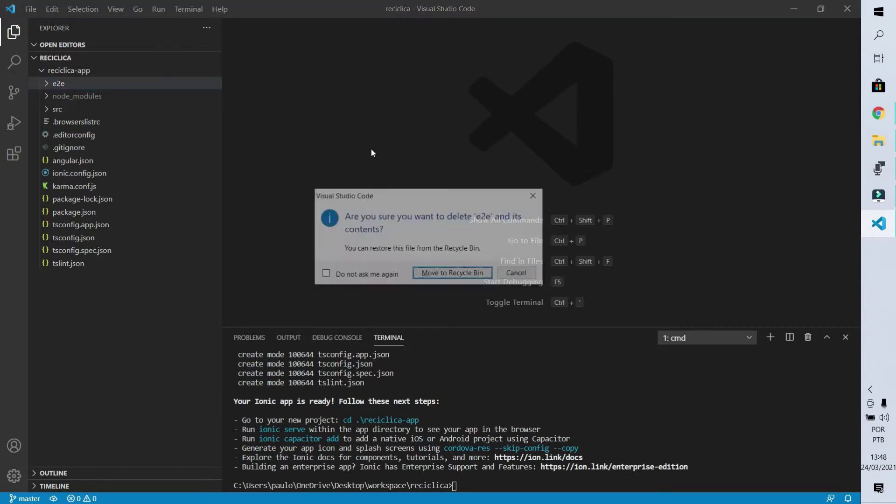
key(Return)
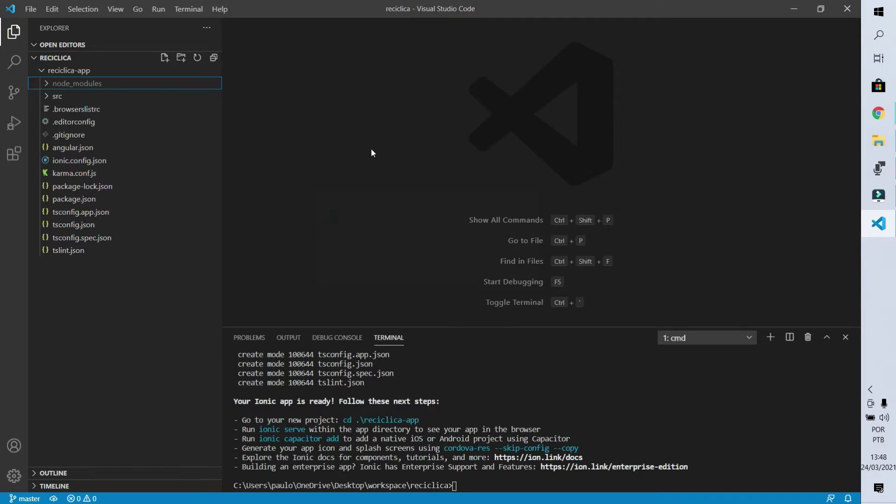
- Glance at node_modules, then expand src and move down to its app folder
click(96, 86)
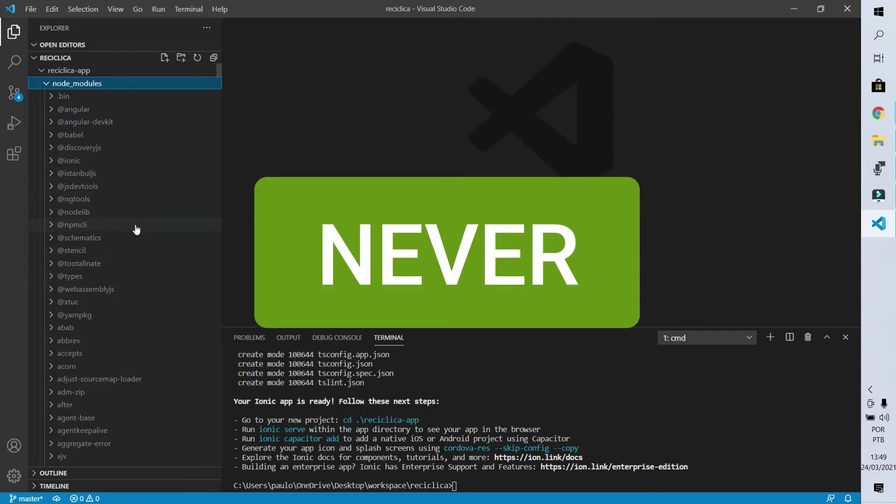
scroll(117, 298, down, 5)
scroll(105, 344, up, 5)
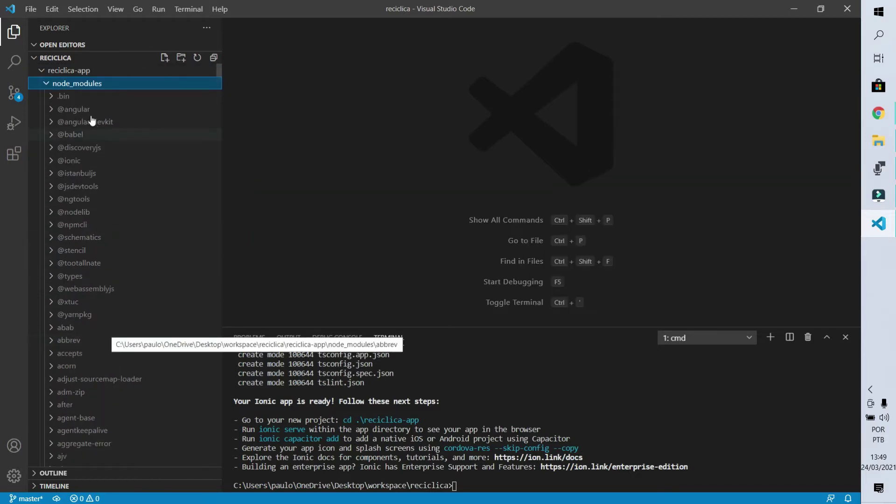
click(65, 85)
click(59, 98)
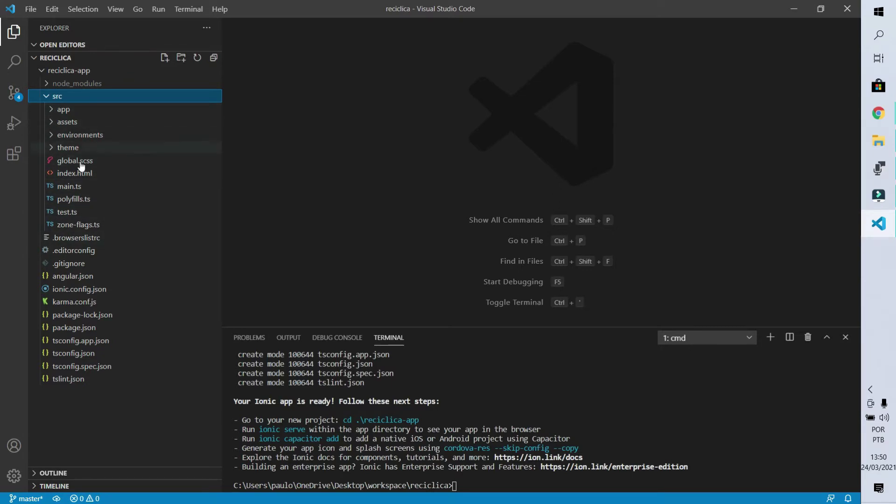
key(Down)
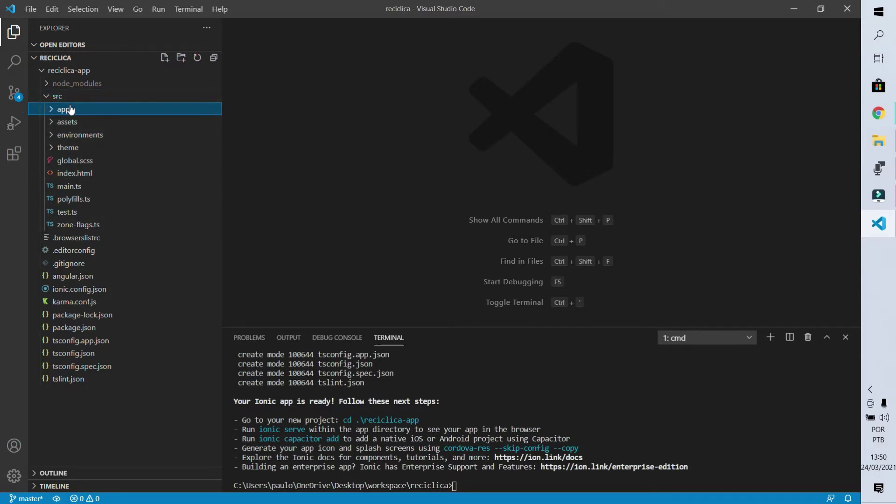
- Expand and collapse the app, assets, environments and theme folders, then fold src closed
click(62, 111)
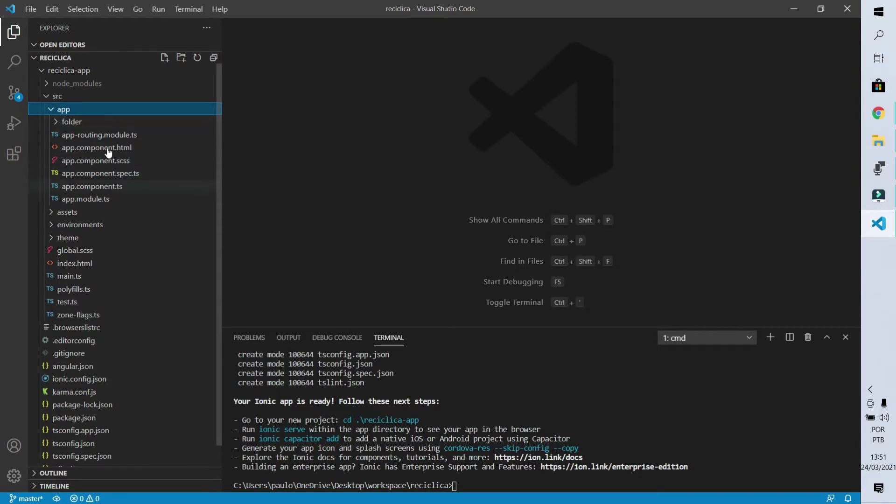
click(62, 111)
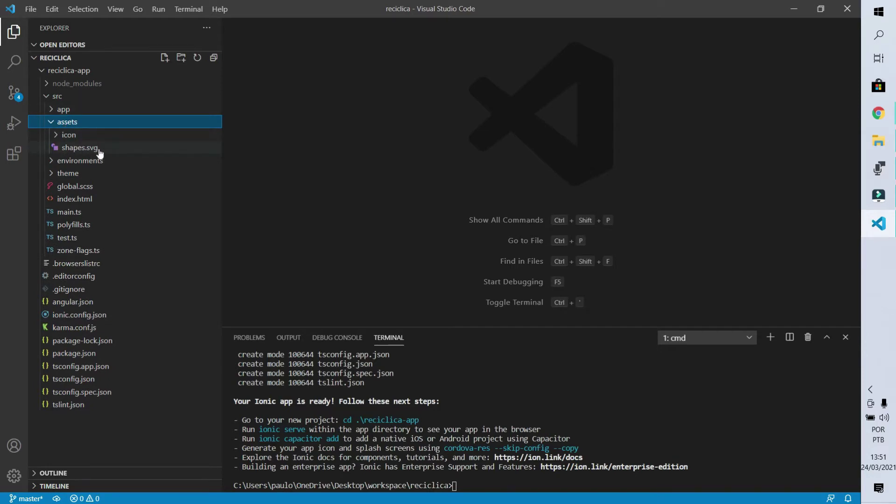
click(68, 122)
click(90, 135)
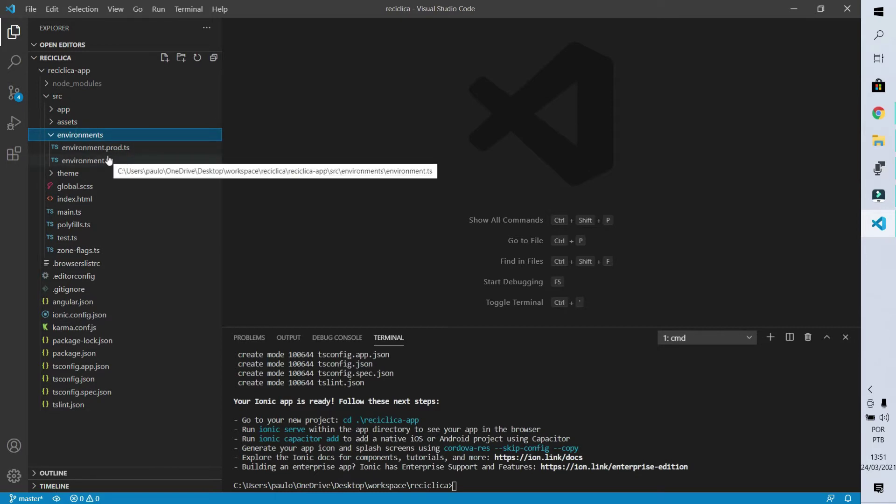
click(79, 138)
click(82, 149)
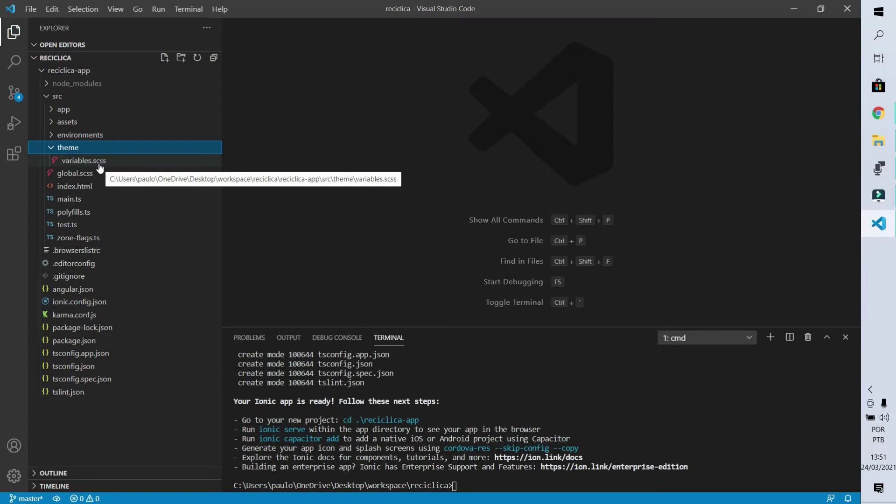
click(67, 148)
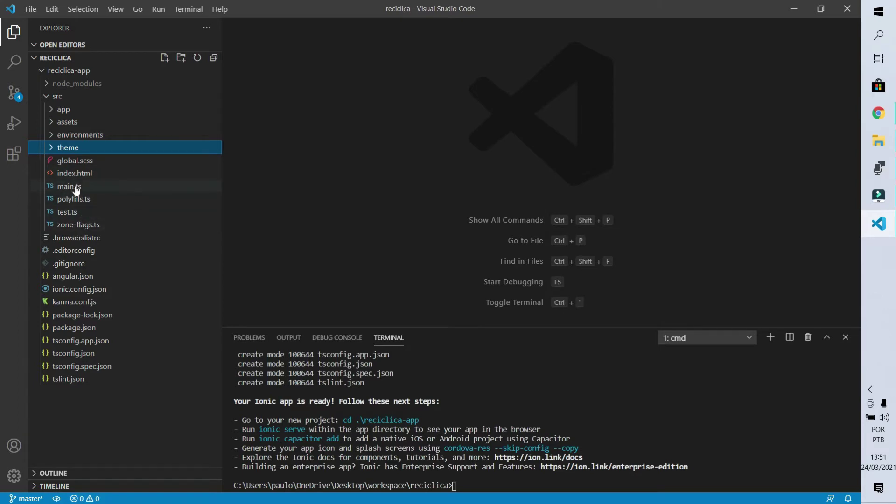
click(58, 96)
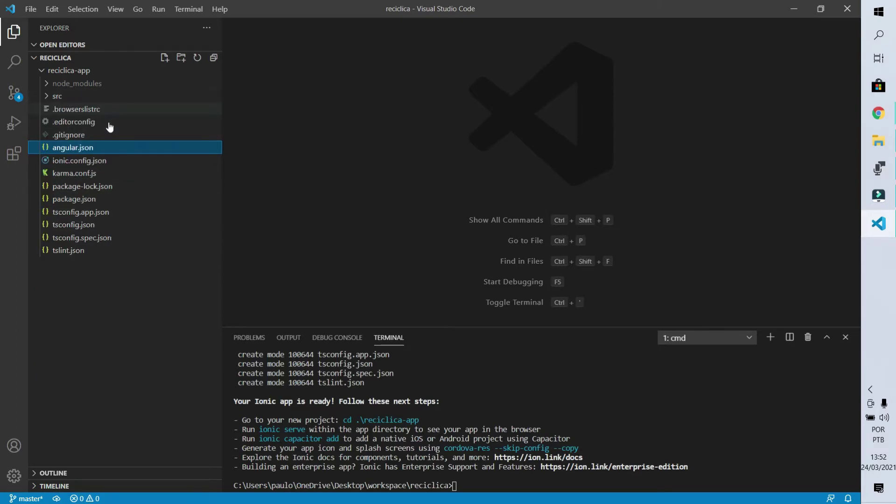
click(92, 149)
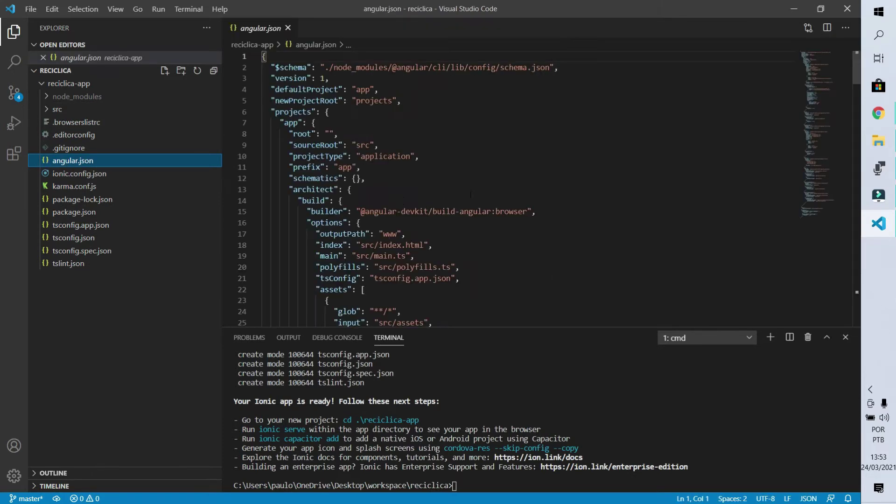
scroll(546, 189, down, 1)
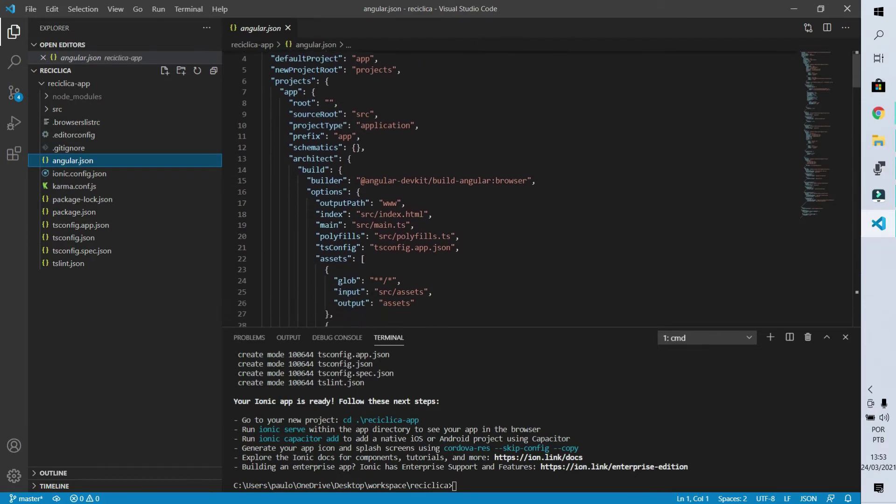
scroll(372, 298, down, 1)
scroll(372, 298, down, 1)
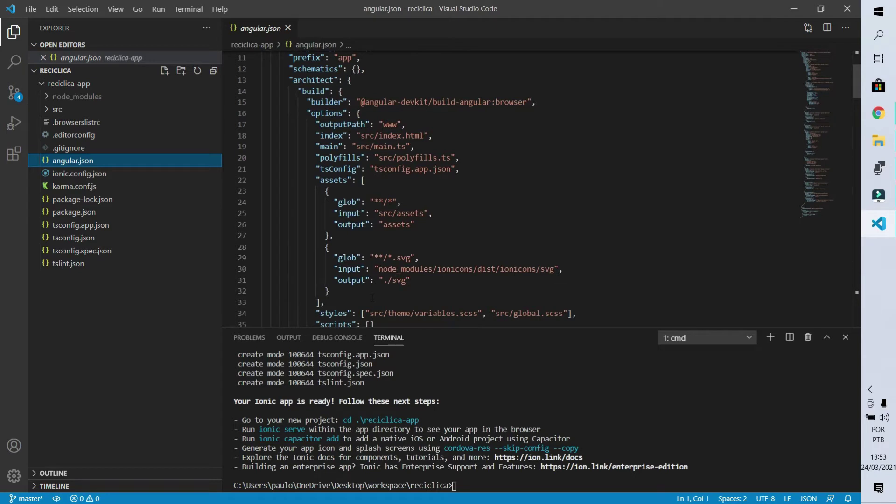
scroll(373, 298, down, 1)
scroll(374, 298, down, 1)
scroll(373, 297, down, 1)
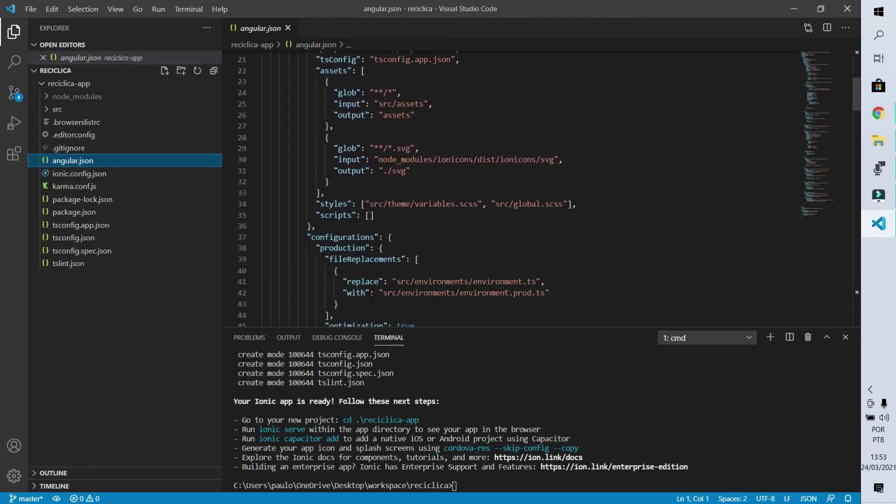
scroll(373, 298, down, 1)
scroll(372, 298, down, 1)
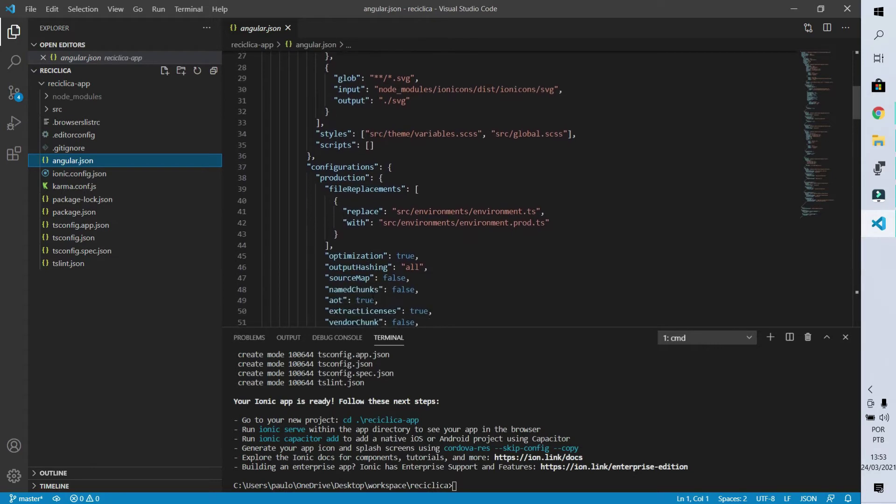
scroll(375, 299, down, 1)
scroll(375, 299, down, 2)
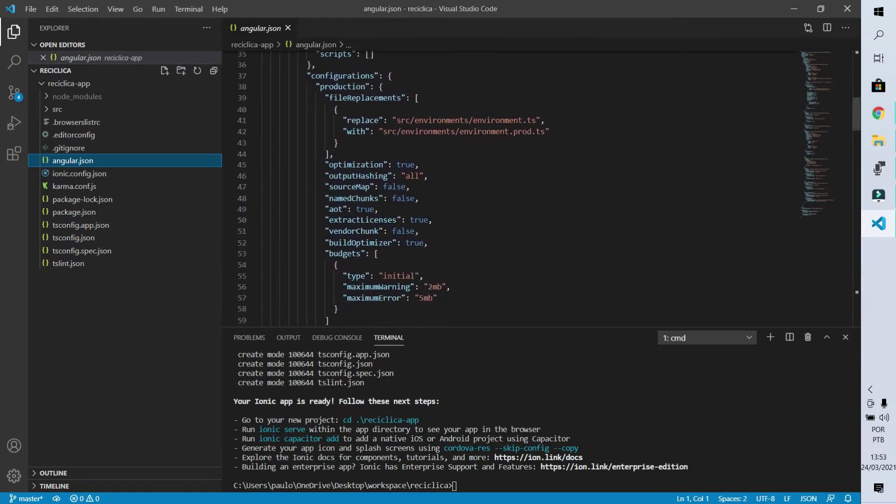
scroll(376, 206, down, 3)
scroll(450, 53, down, 1)
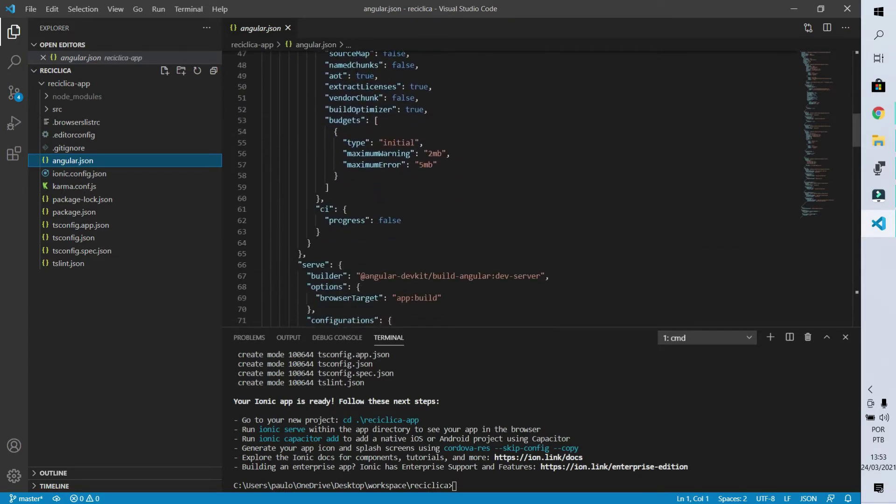
scroll(420, 56, down, 2)
scroll(350, 53, down, 2)
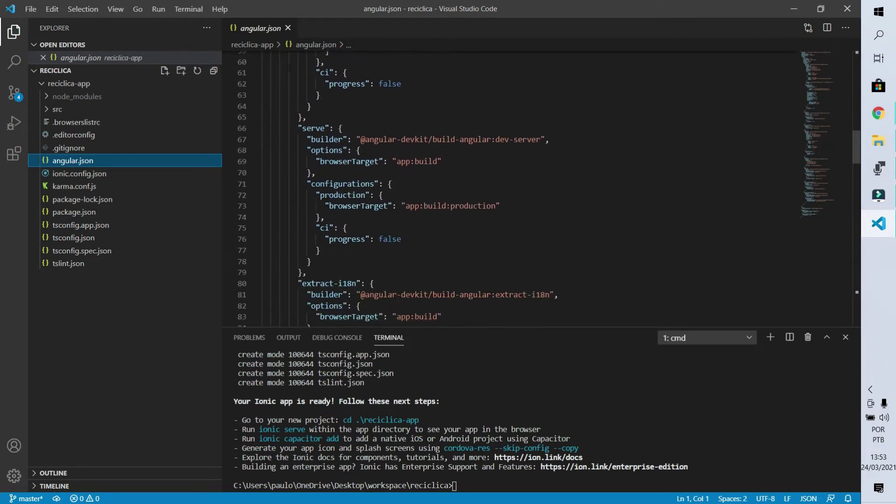
click(288, 28)
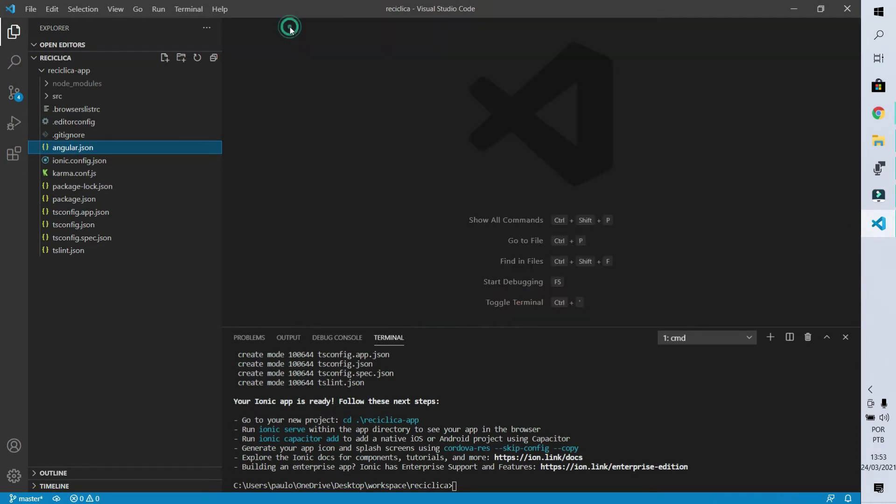
click(101, 160)
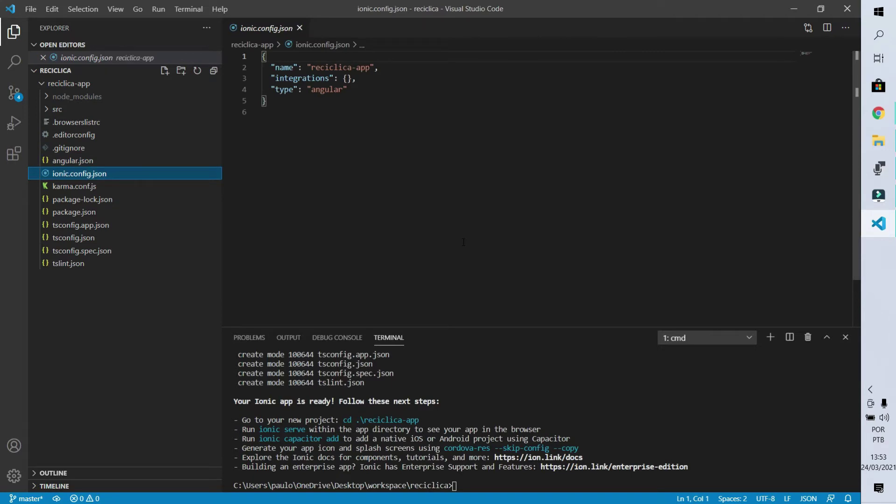
drag(455, 206, 313, 100)
key(Up)
key(Up)
key(Up)
key(Right)
key(Right)
key(Right)
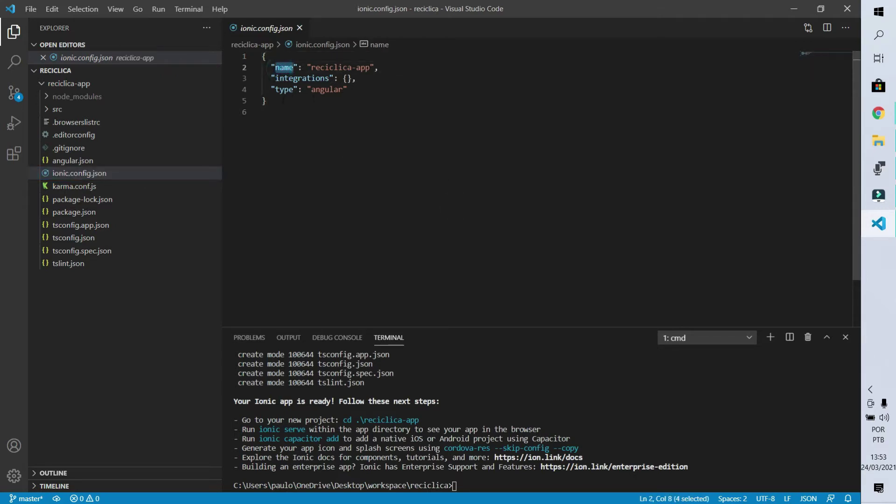
key(Down)
key(Down)
double_click(326, 90)
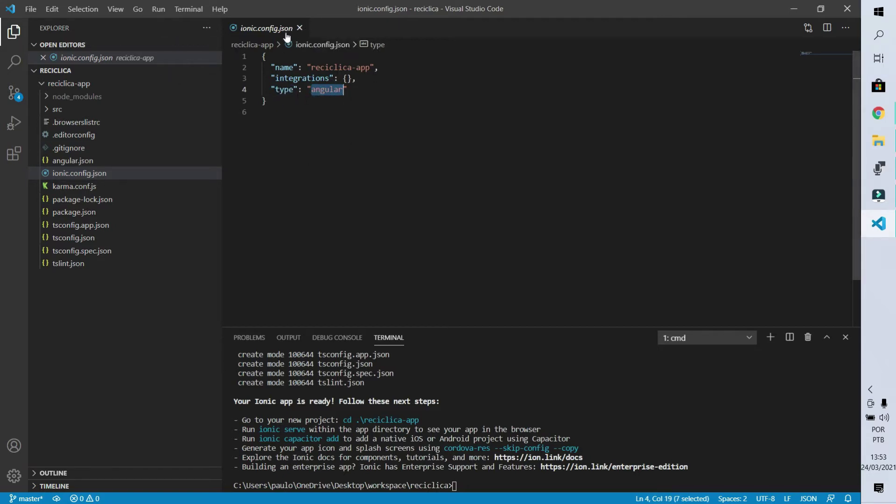
click(301, 28)
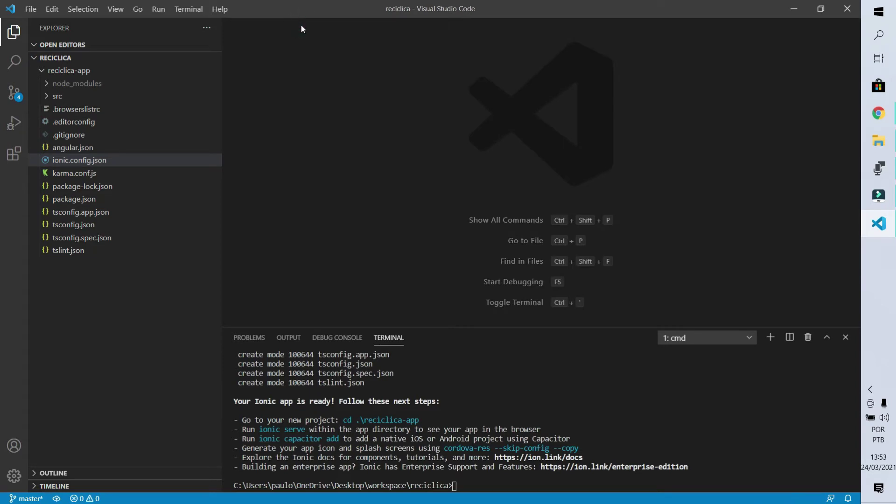
- Open karma.conf.js from the Explorer
click(109, 174)
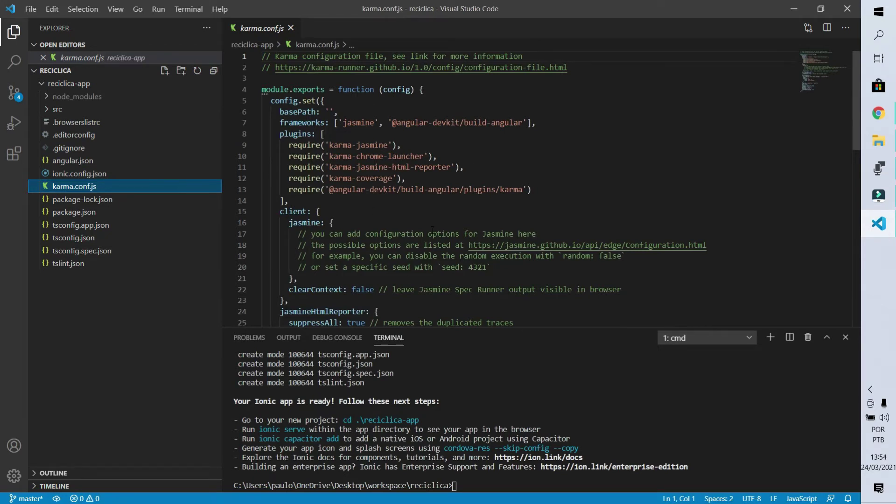
scroll(546, 190, down, 1)
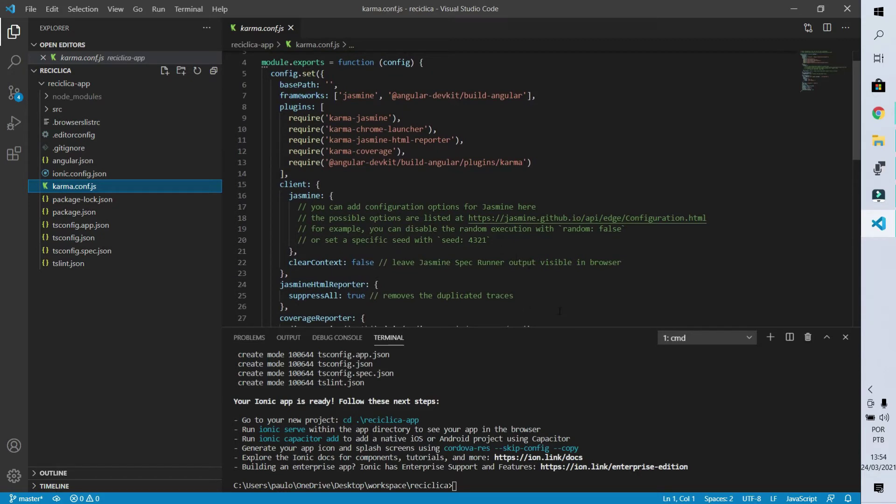
scroll(559, 311, down, 1)
scroll(559, 311, down, 2)
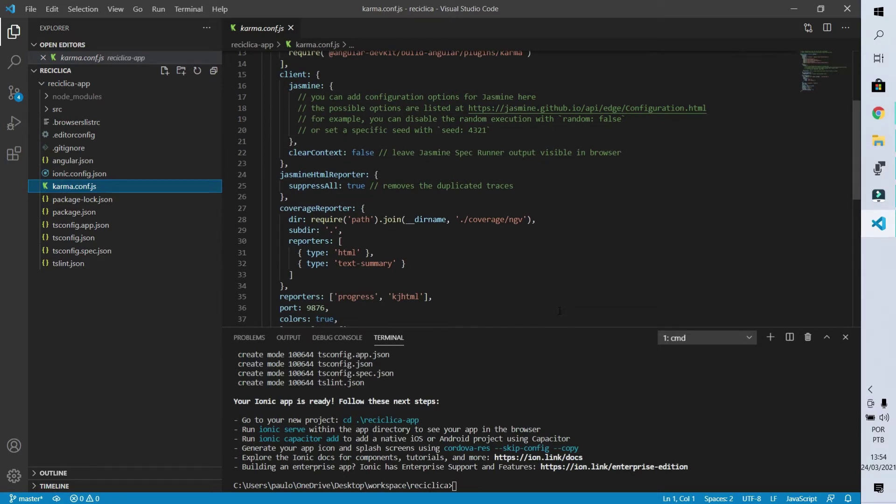
scroll(560, 312, down, 2)
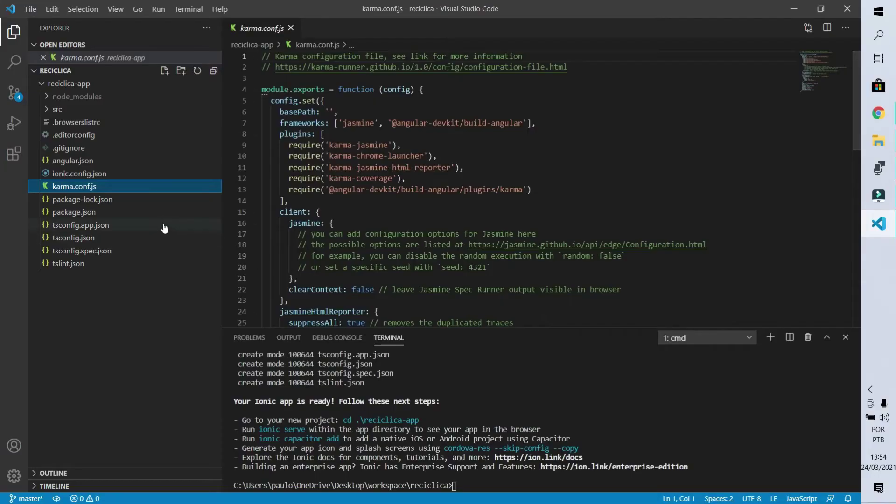
- Open package.json and select its scripts, dependencies and devDependencies blocks, ending on typescript
click(91, 214)
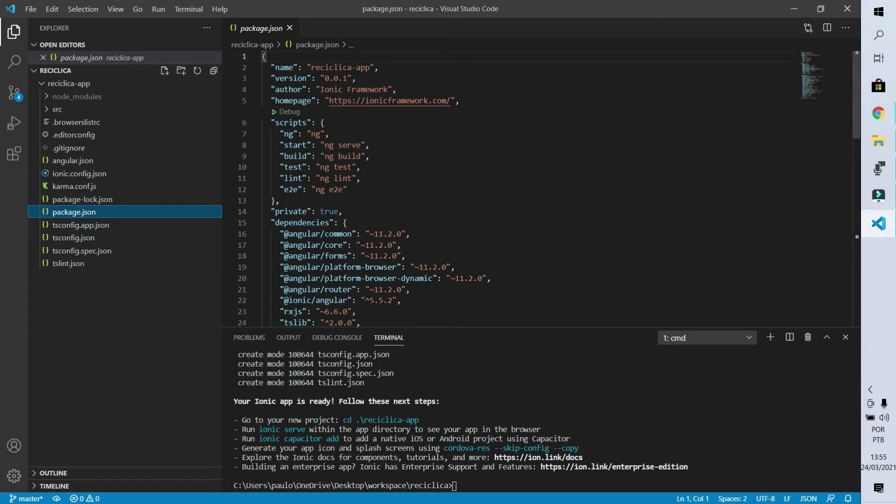
click(460, 175)
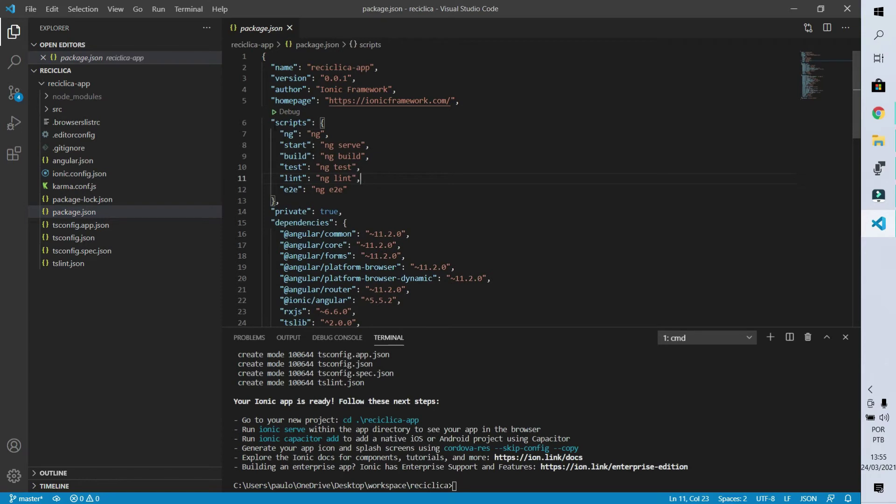
drag(272, 122, 320, 167)
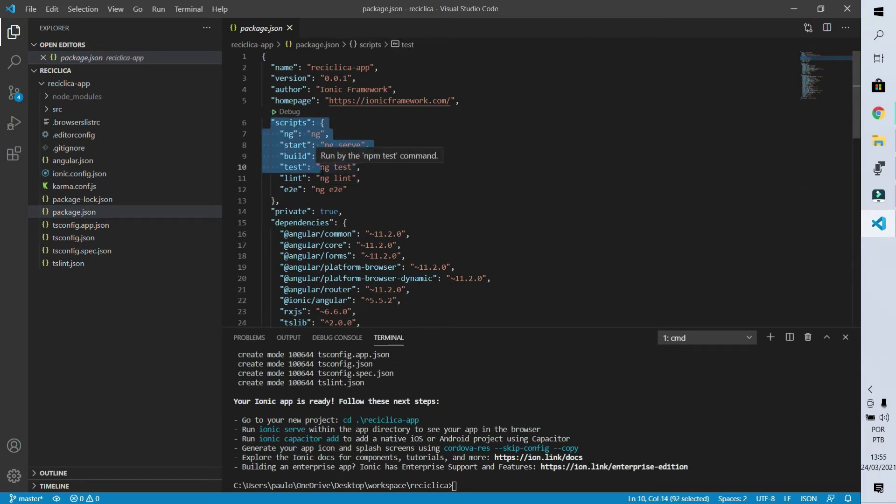
click(354, 168)
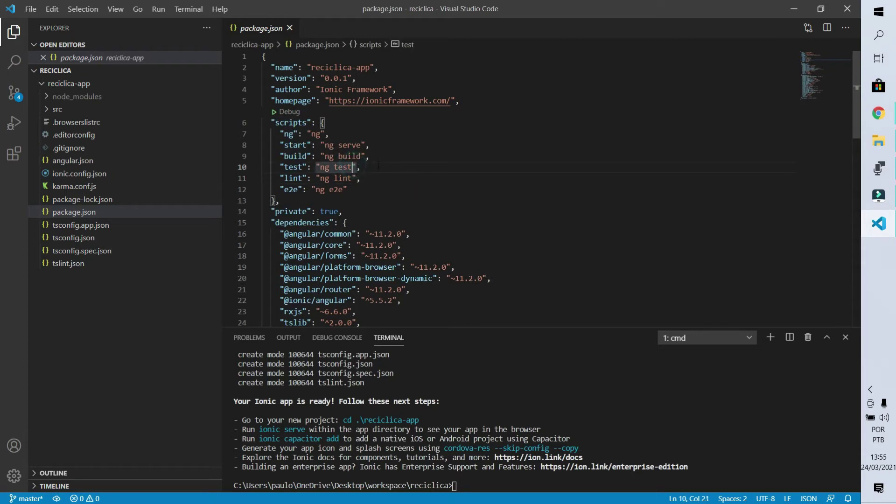
scroll(376, 100, down, 1)
scroll(376, 101, down, 2)
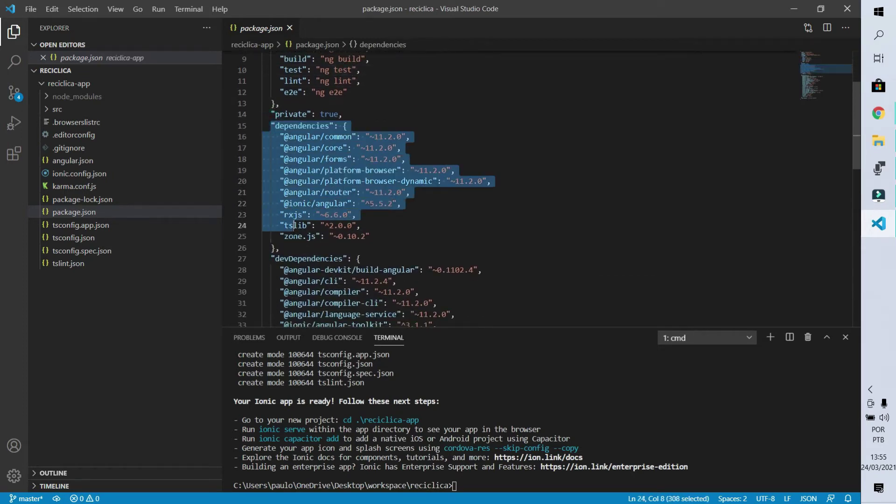
drag(272, 125, 281, 249)
scroll(280, 235, down, 1)
scroll(290, 233, down, 1)
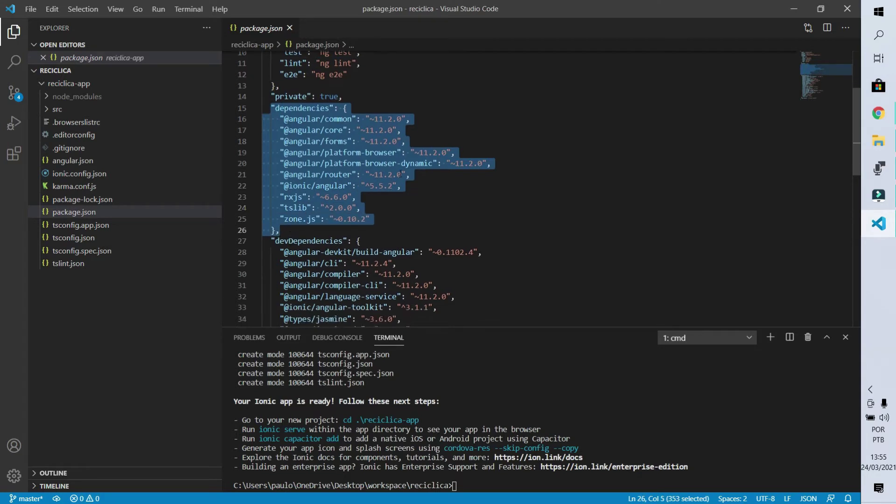
scroll(379, 189, down, 3)
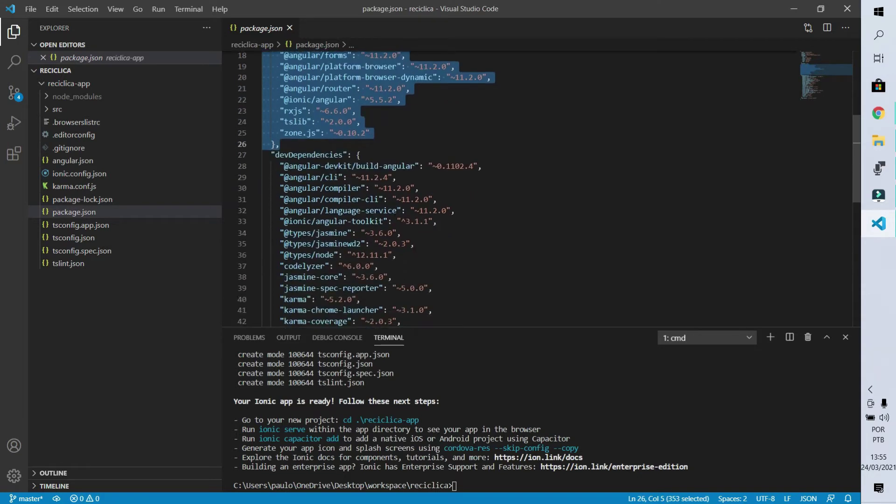
scroll(379, 189, down, 1)
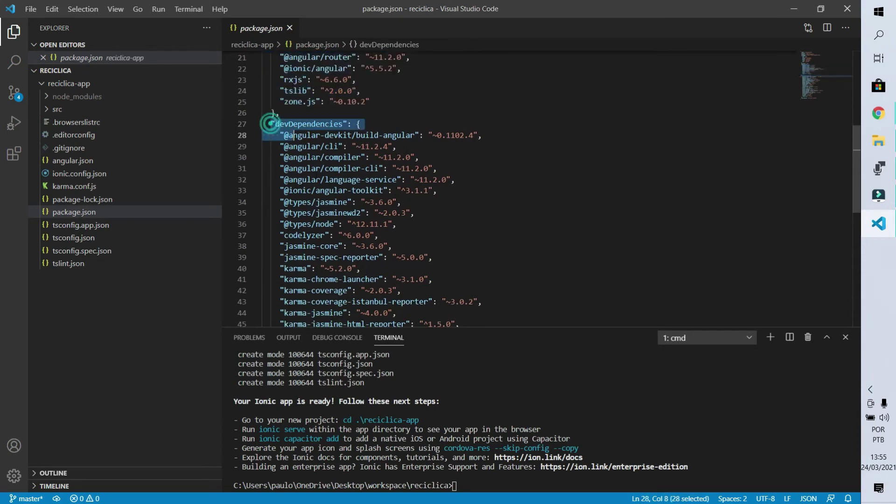
drag(270, 124, 347, 224)
scroll(347, 114, down, 3)
scroll(315, 245, down, 1)
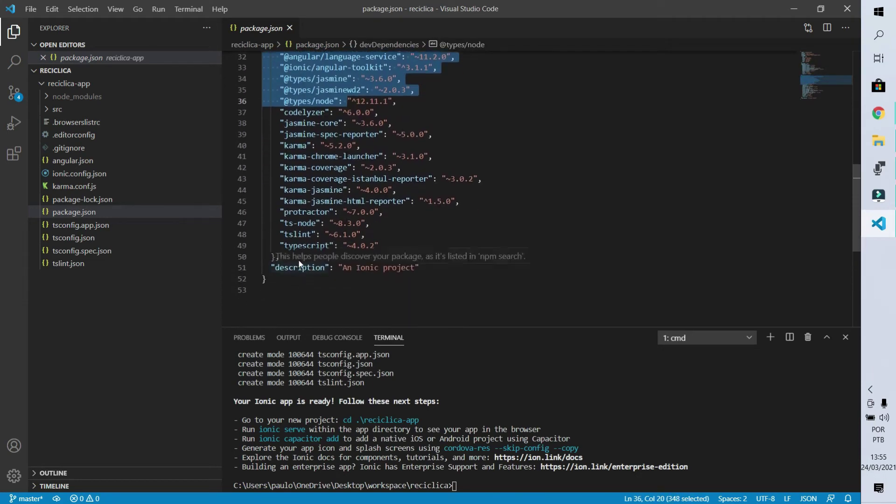
shift+click(392, 248)
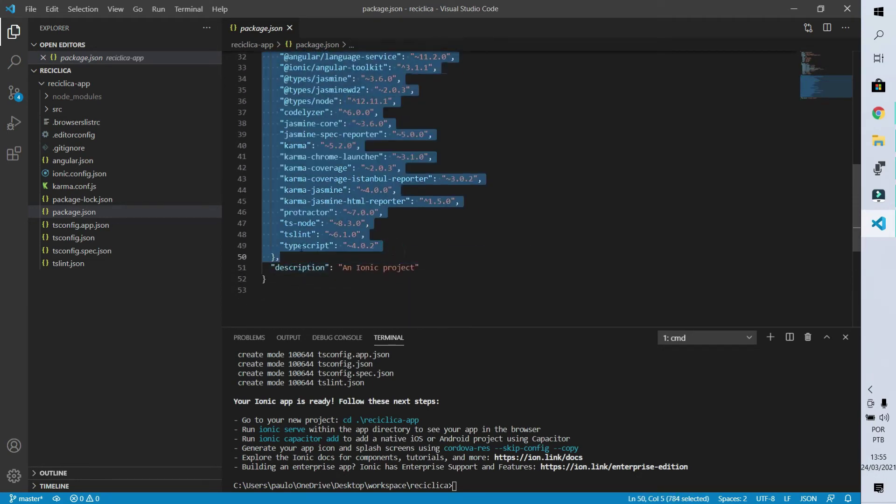
double_click(300, 247)
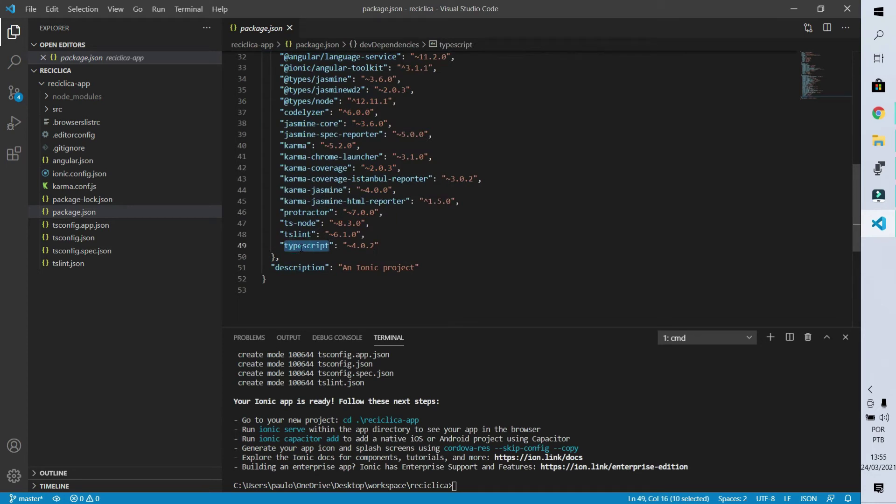
mouse_move(123, 312)
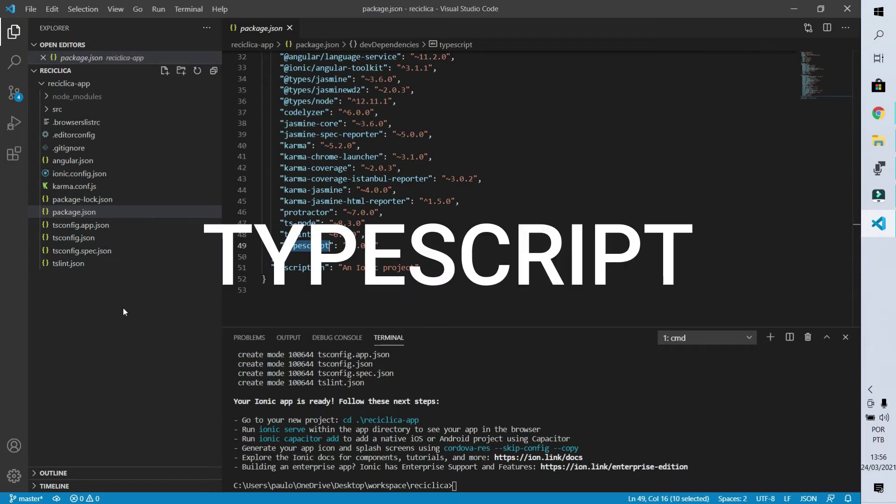
- Open tsconfig.app.json, tsconfig.json, tsconfig.spec.json and tslint.json, then expand src
click(105, 225)
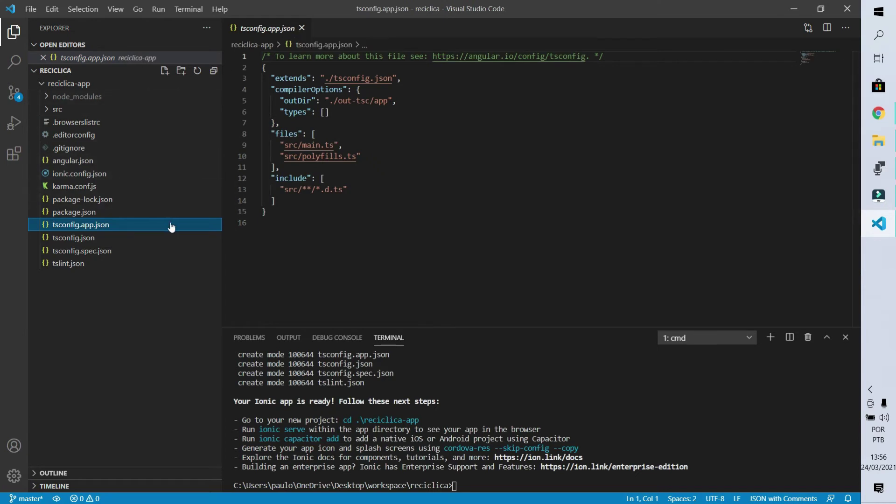
click(109, 238)
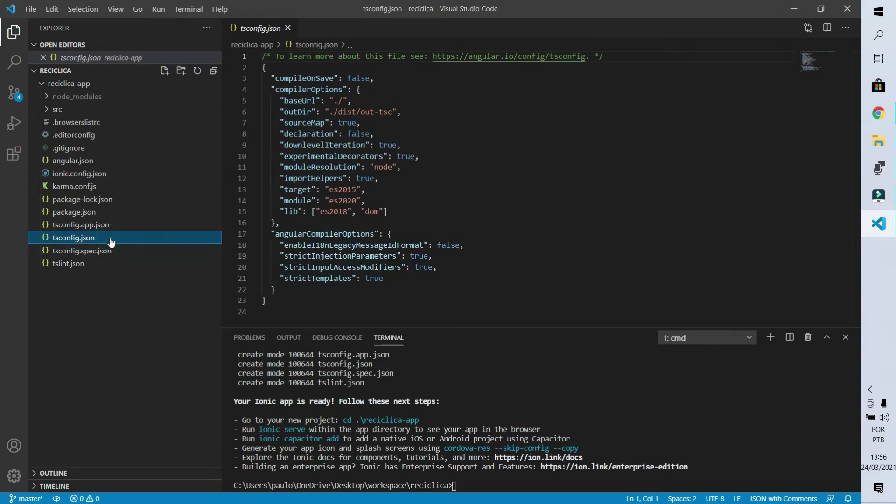
click(109, 250)
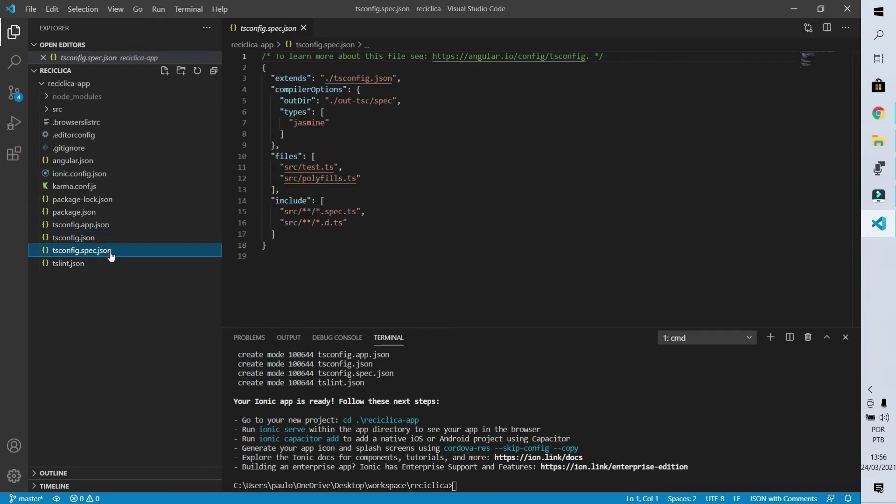
click(110, 269)
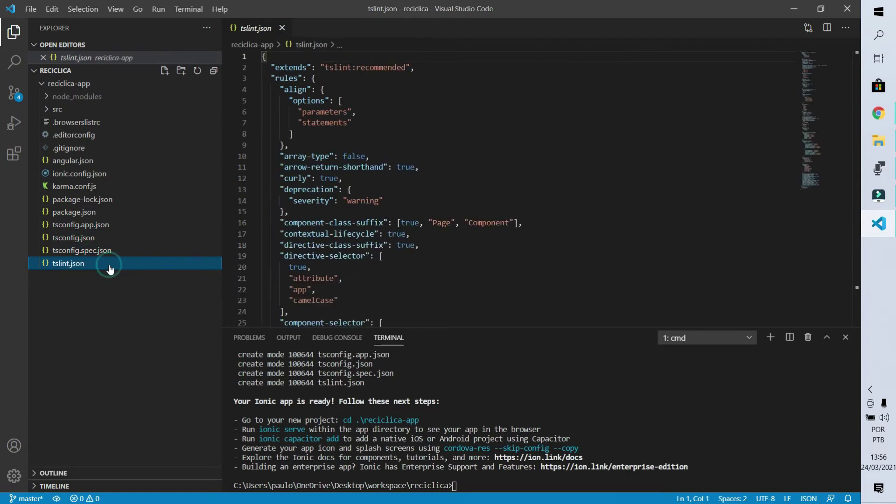
click(58, 110)
click(72, 116)
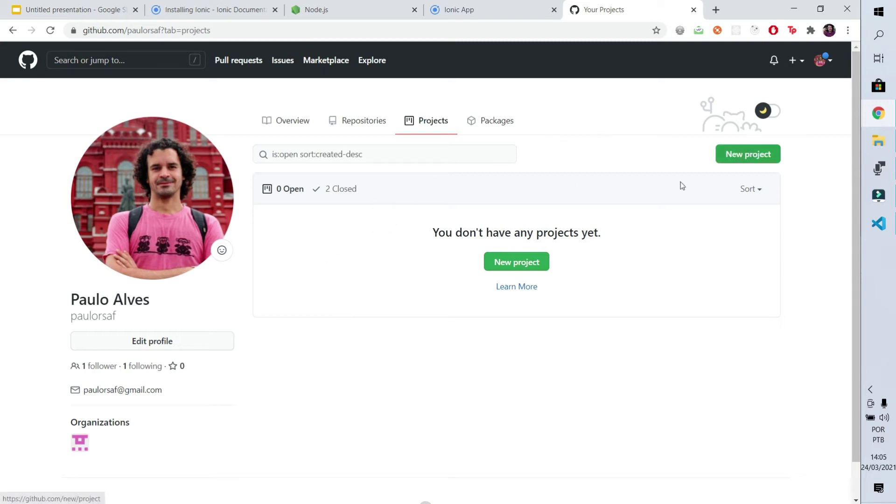
- Create the public 'reciclica' board described 'Aplicativo de reciclagem', then view Repositories
click(515, 262)
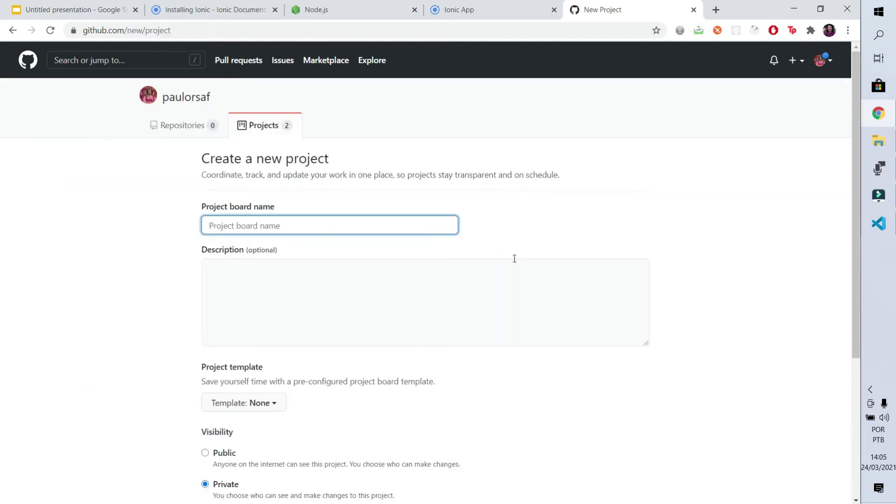
text(reciclica)
click(478, 279)
text(Re)
key(BackSpace)
key(BackSpace)
text(Aplicativo de reciclagem.)
scroll(477, 279, down, 3)
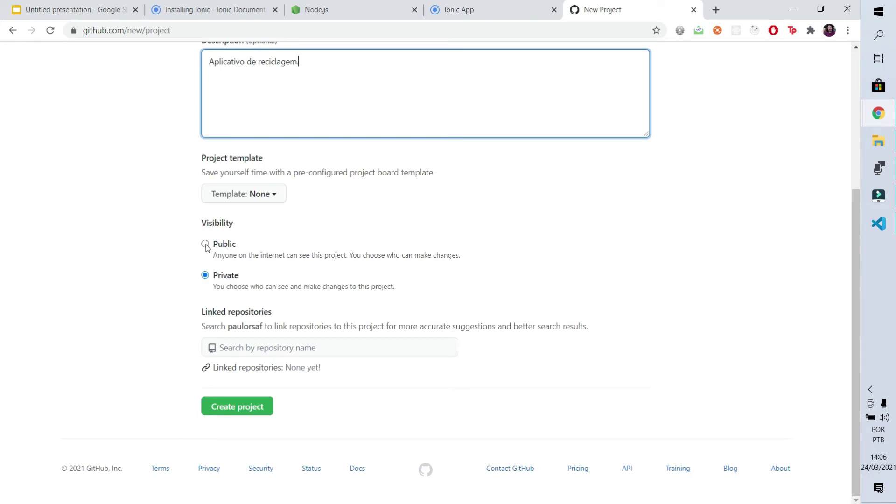
click(205, 245)
click(235, 406)
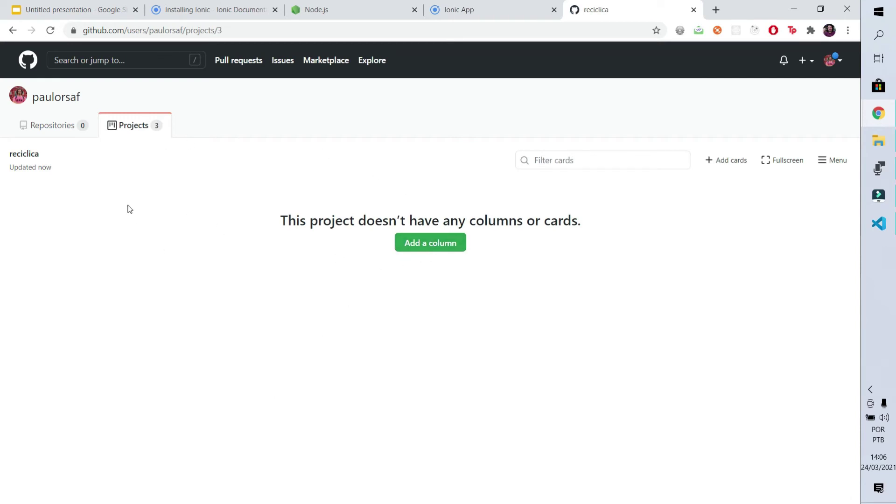
click(57, 132)
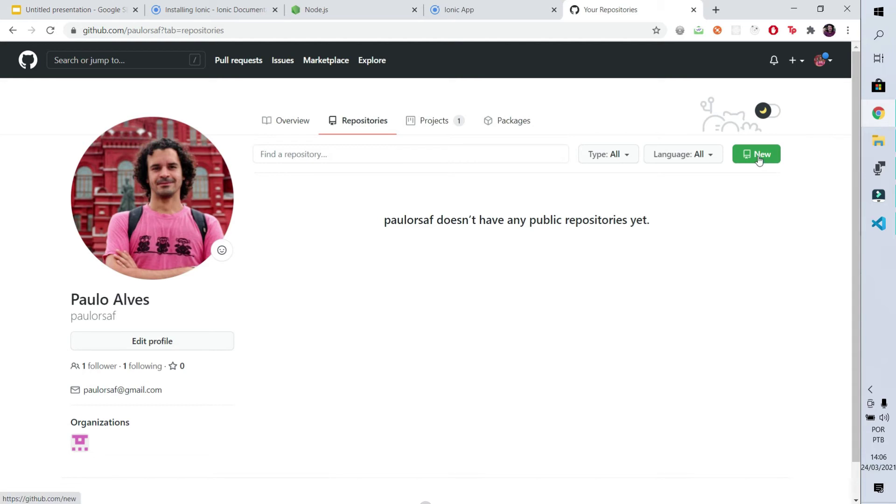
- Create public repository 'reciclica-app', described 'Aplicativo de reciclagem', with a README file
click(760, 160)
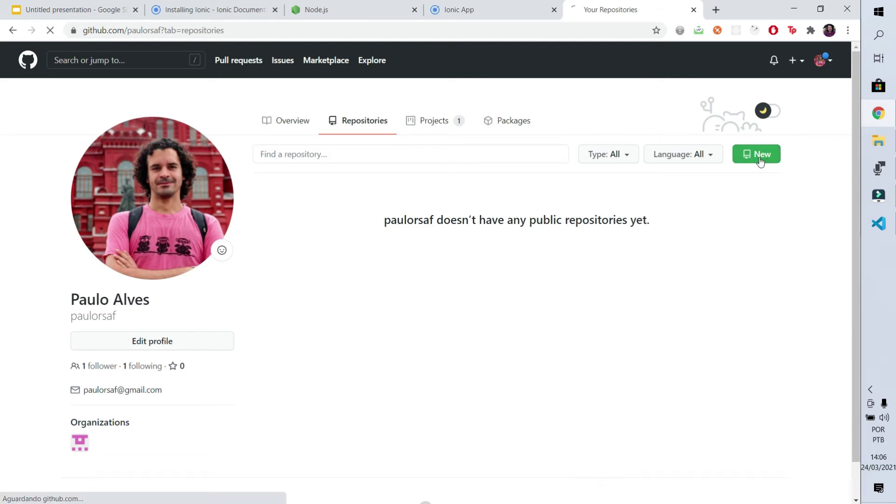
click(386, 203)
text(rec)
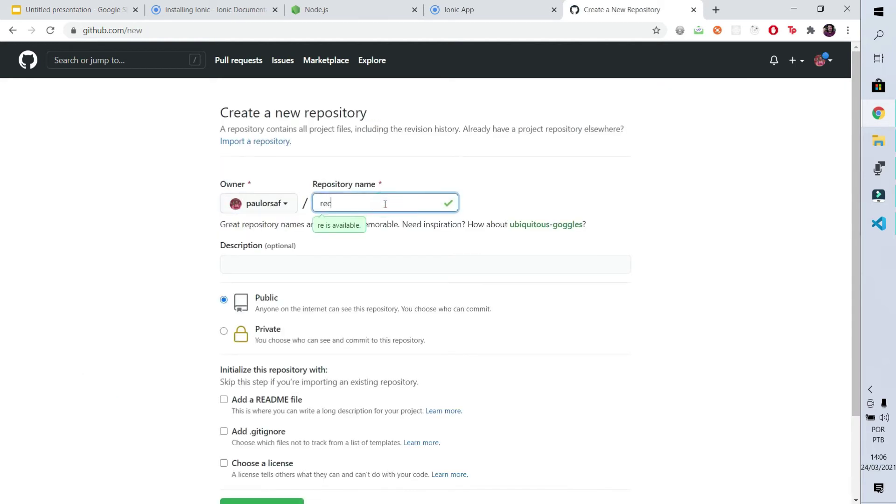
text(iclica-app)
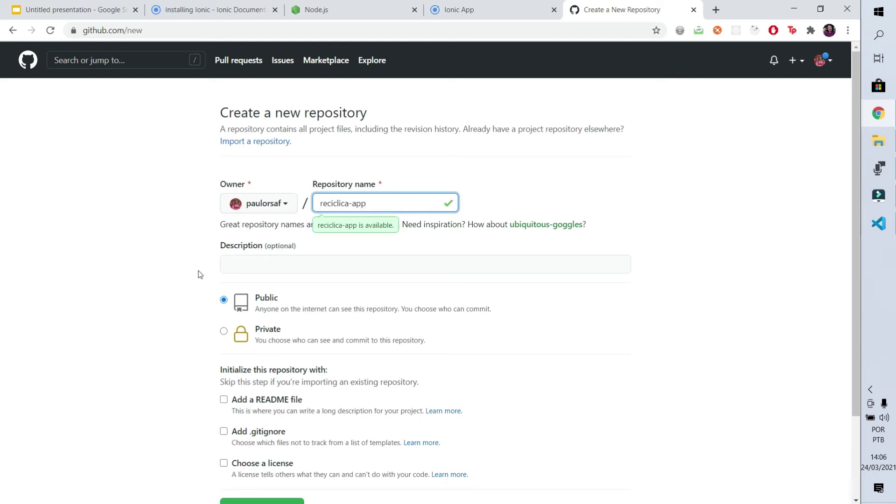
click(286, 260)
text(Aplicativo de reciclagem)
scroll(287, 260, down, 2)
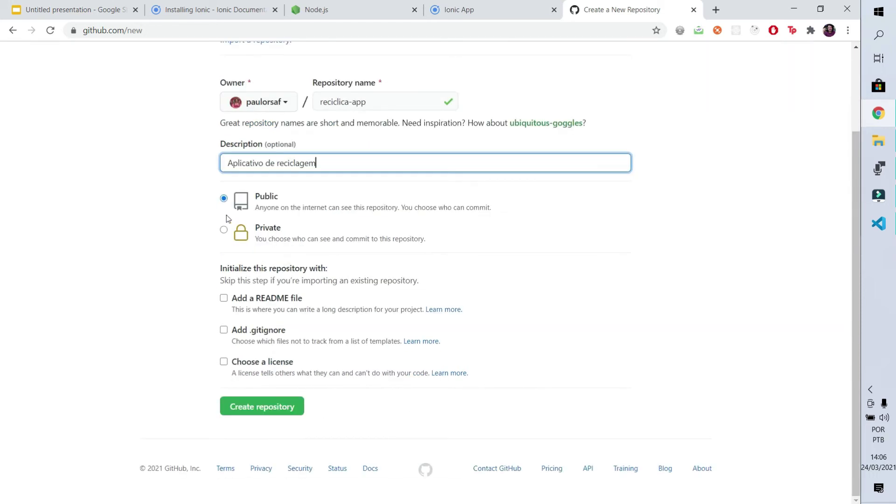
click(224, 299)
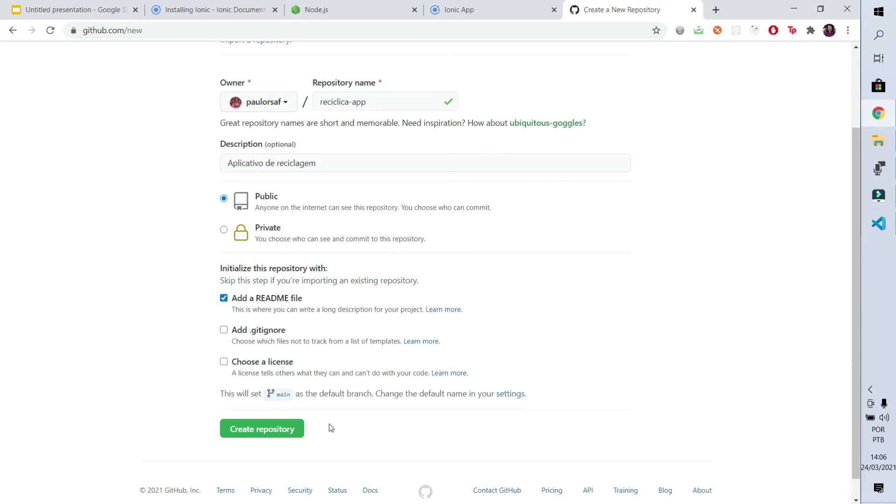
click(261, 436)
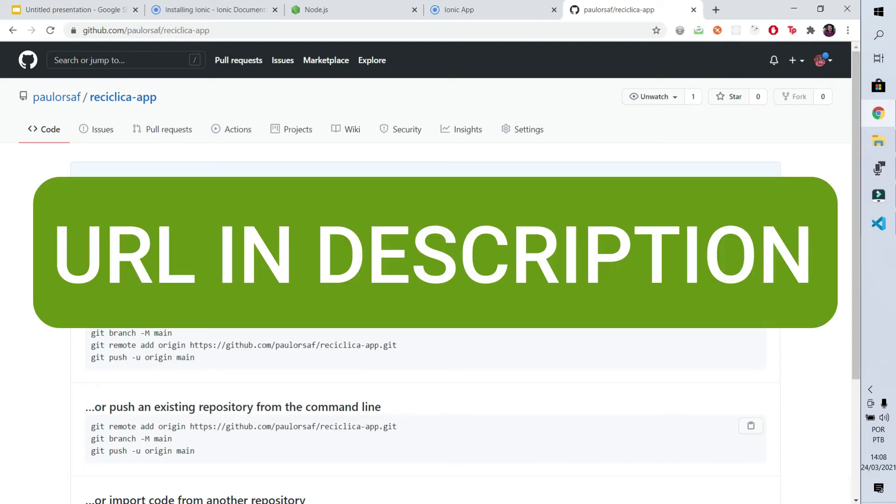
- Run git clone with the reciclica-app URL in the terminal and select the cloned folder
key(alt+Tab)
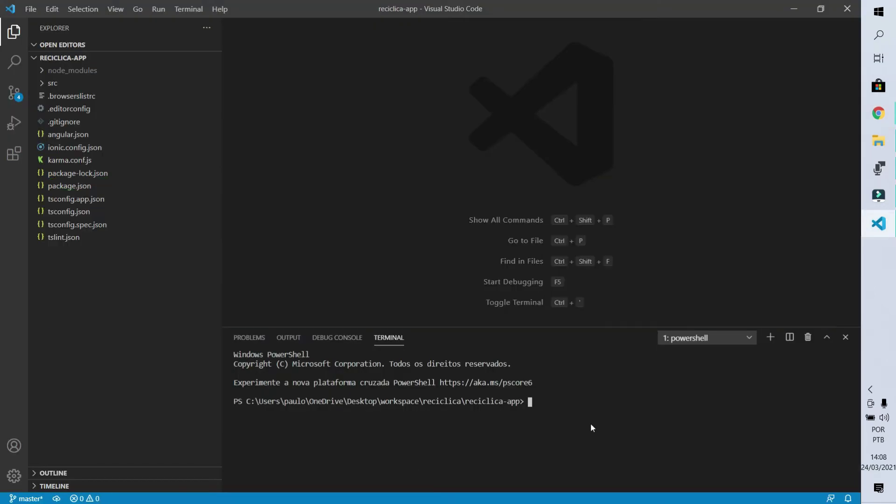
text(git clone)
text(https://github.com/paulorsaf/reciclica-app.git)
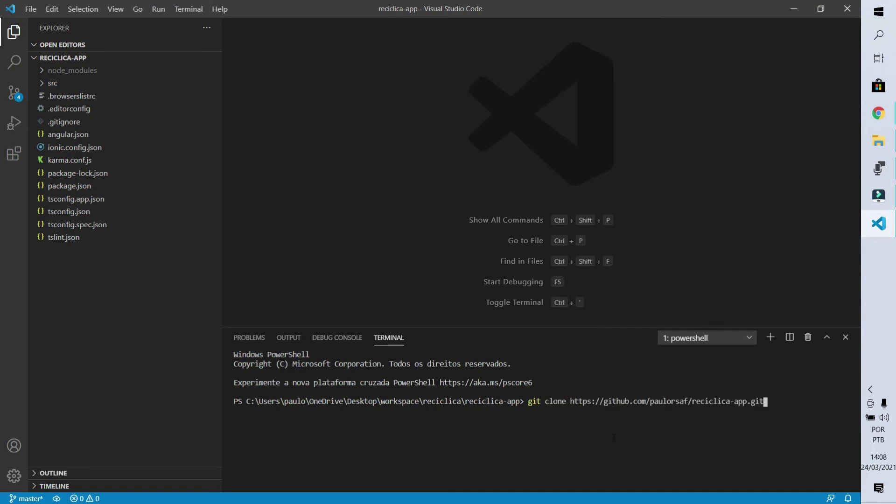
key(alt+Tab)
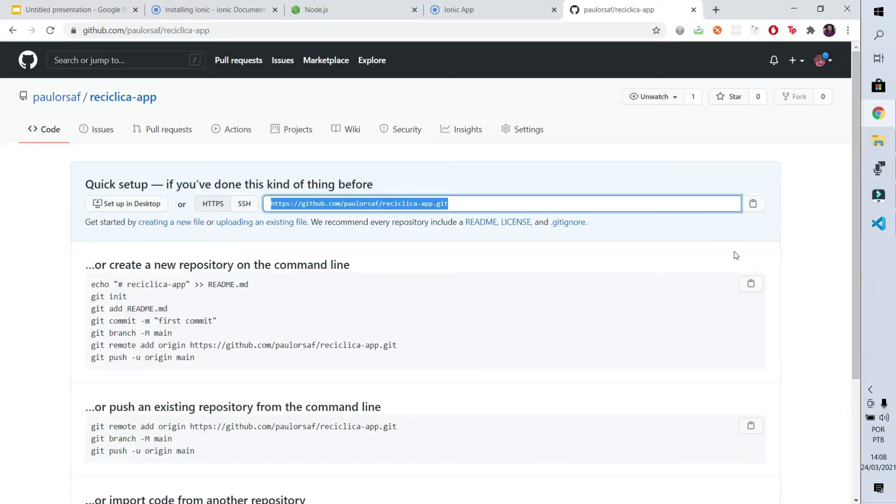
click(736, 255)
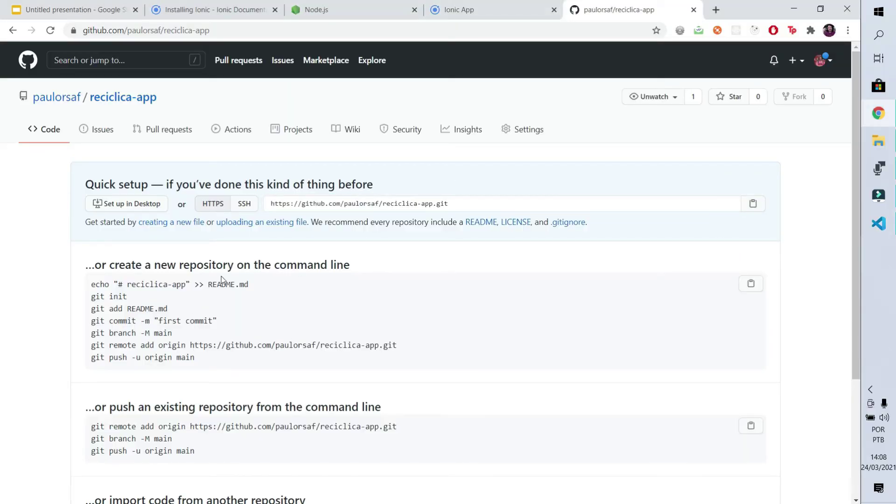
drag(251, 284, 207, 285)
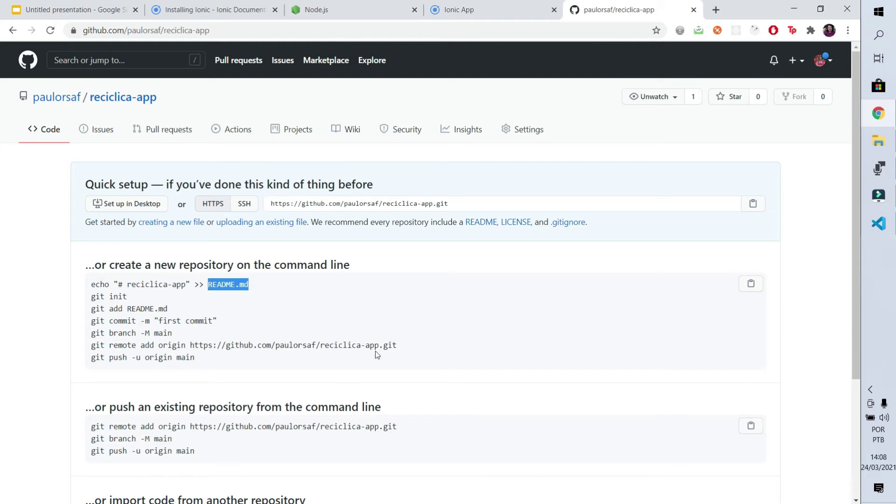
key(alt+Tab)
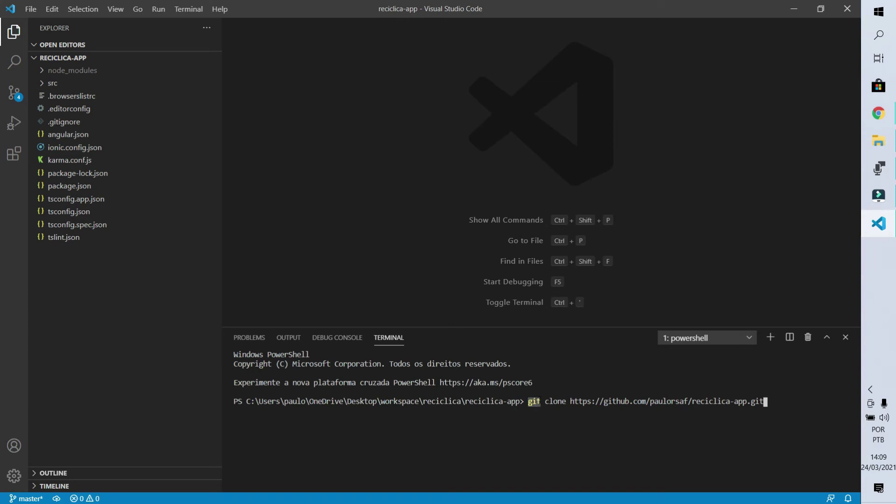
key(Return)
drag(263, 411, 369, 411)
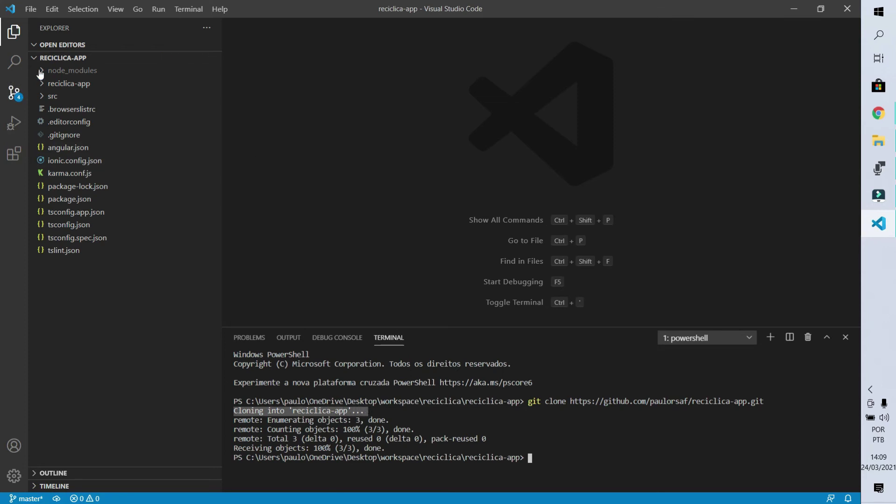
click(76, 84)
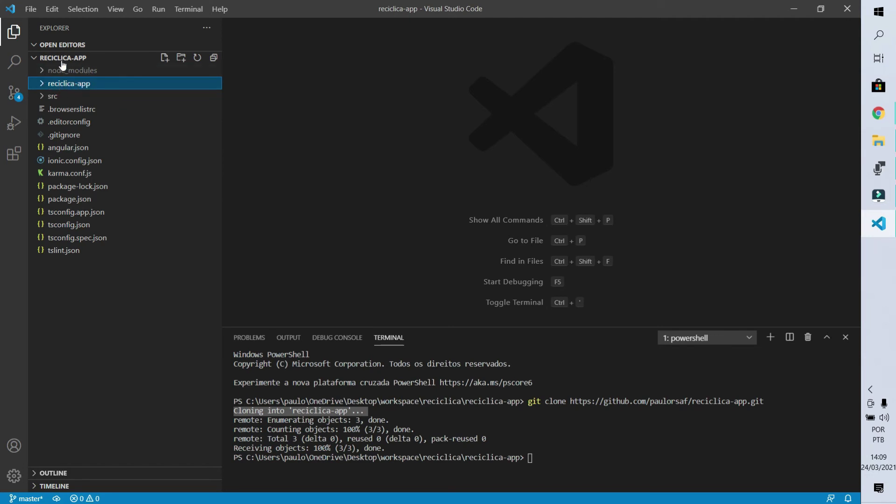
- Reveal the cloned reciclica-app folder in File Explorer and open it
click(62, 85)
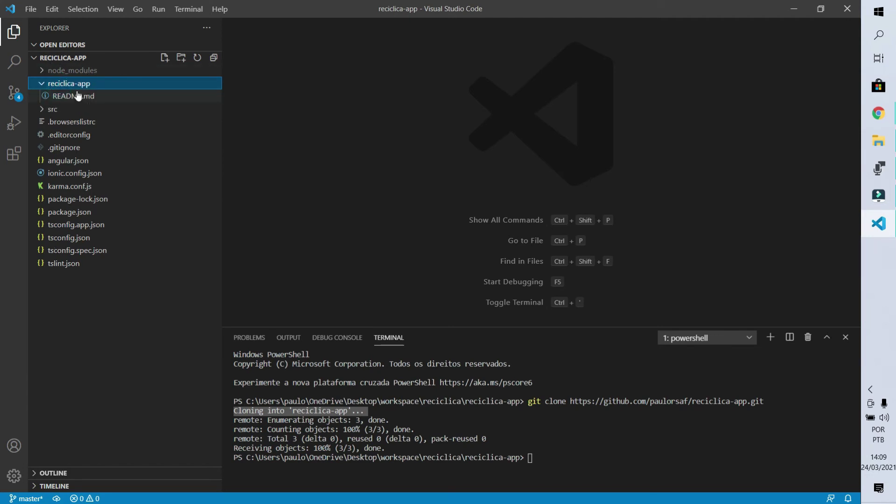
right_click(74, 89)
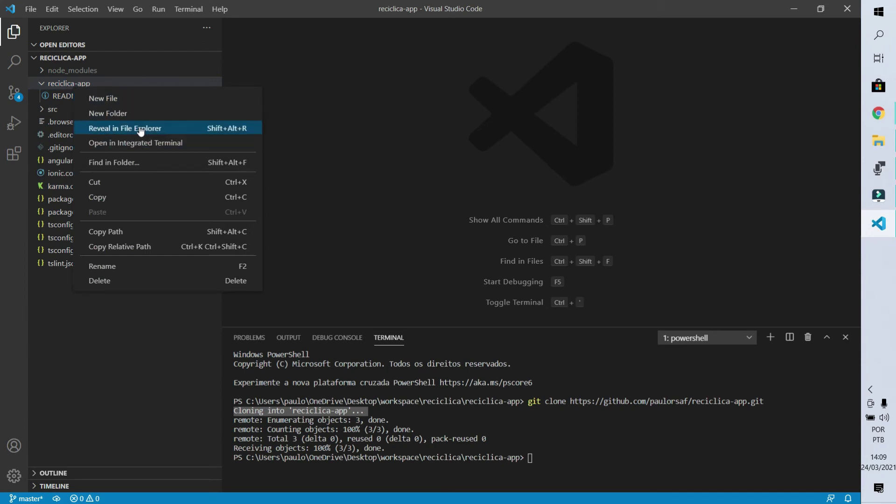
click(141, 130)
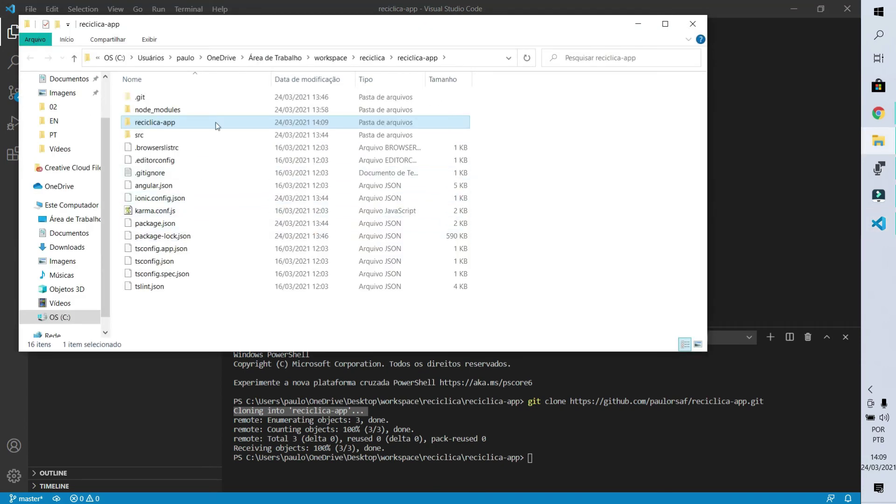
double_click(175, 124)
- Move .git and README.md into the parent project folder, replacing existing copies
drag(234, 147, 113, 99)
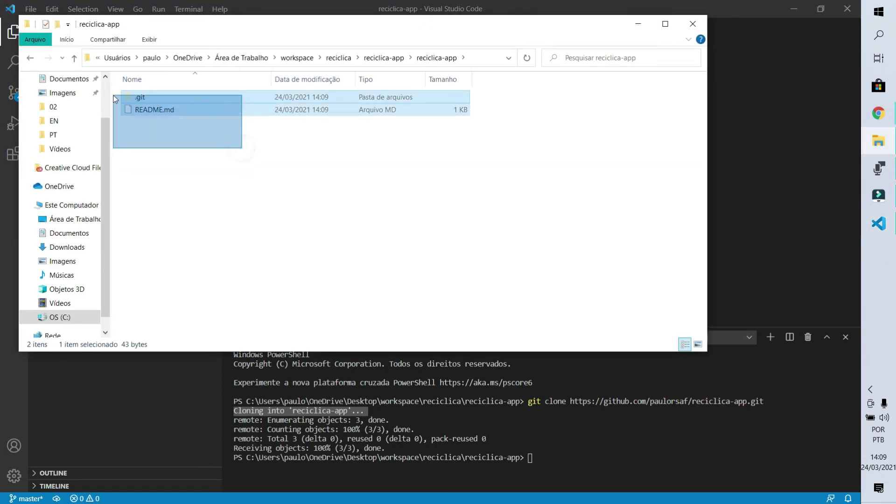
key(ctrl+x)
key(alt+Up)
key(ctrl+v)
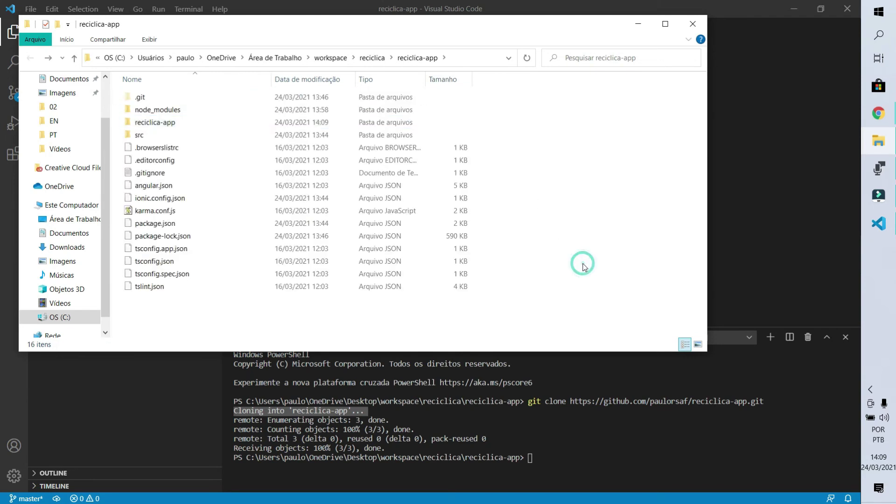
click(372, 201)
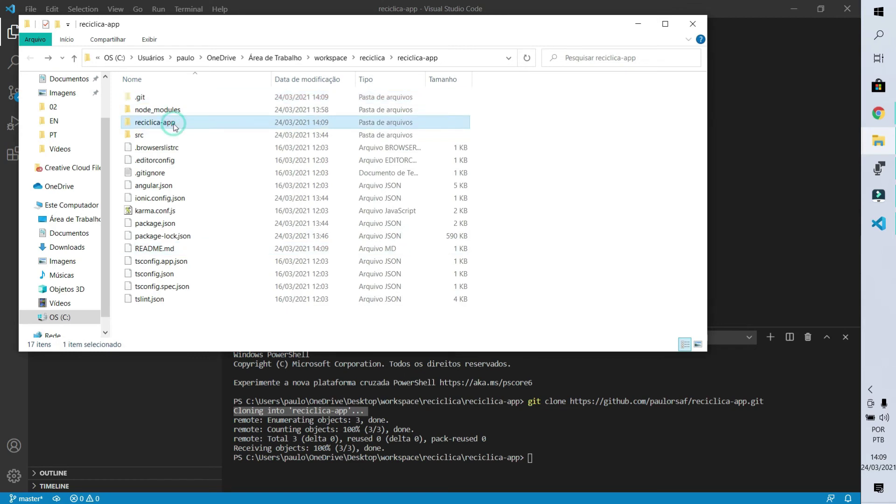
key(alt+Tab)
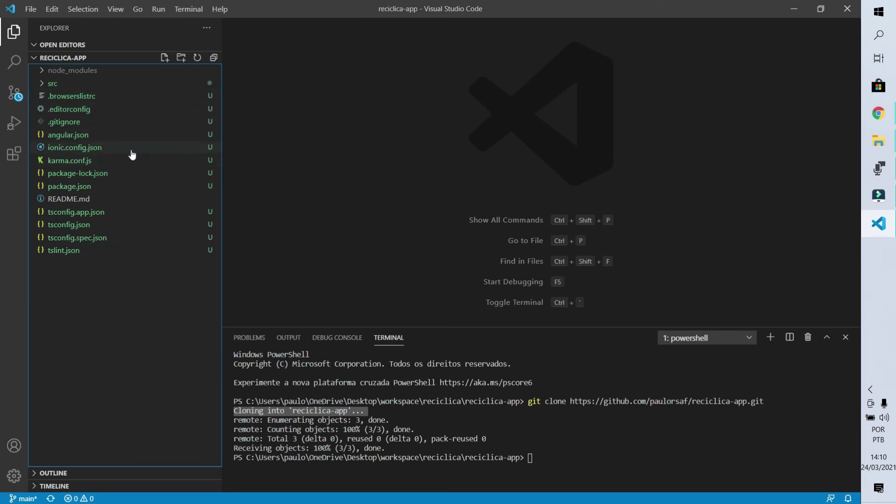
- Review the project's uncommitted changes in Source Control, including the variables.scss diff
click(60, 147)
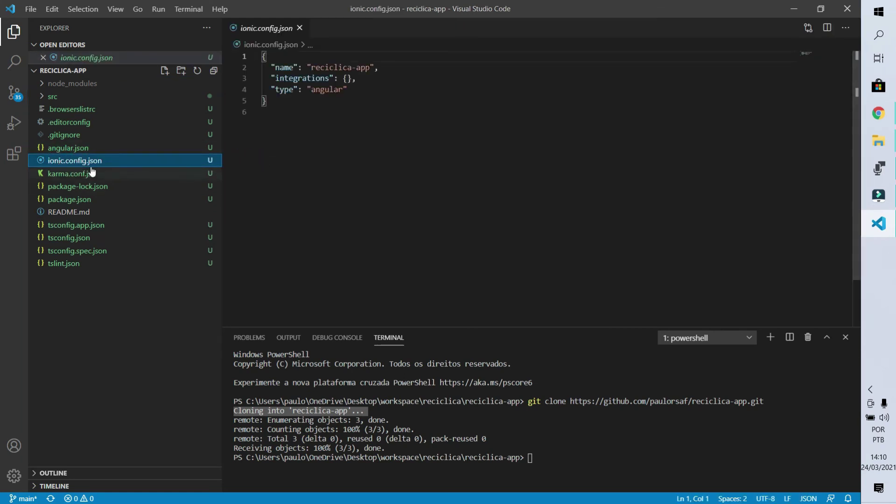
key(alt+Tab)
key(alt+Tab)
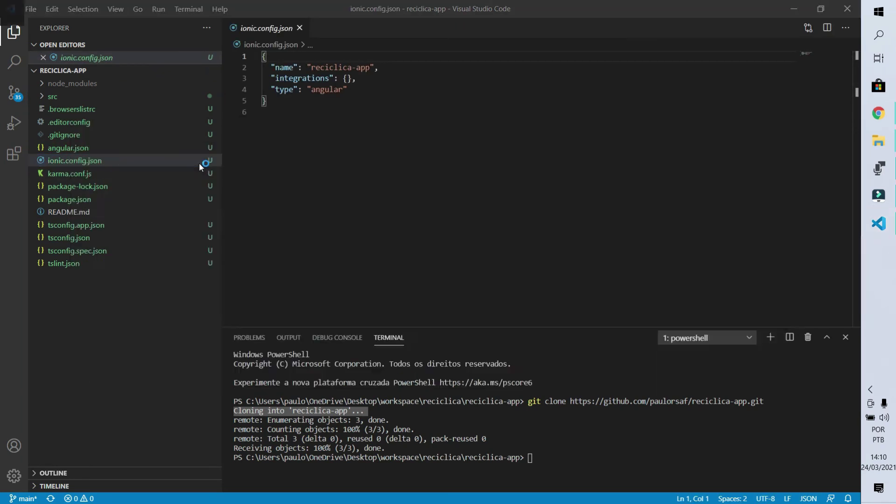
key(alt+Tab)
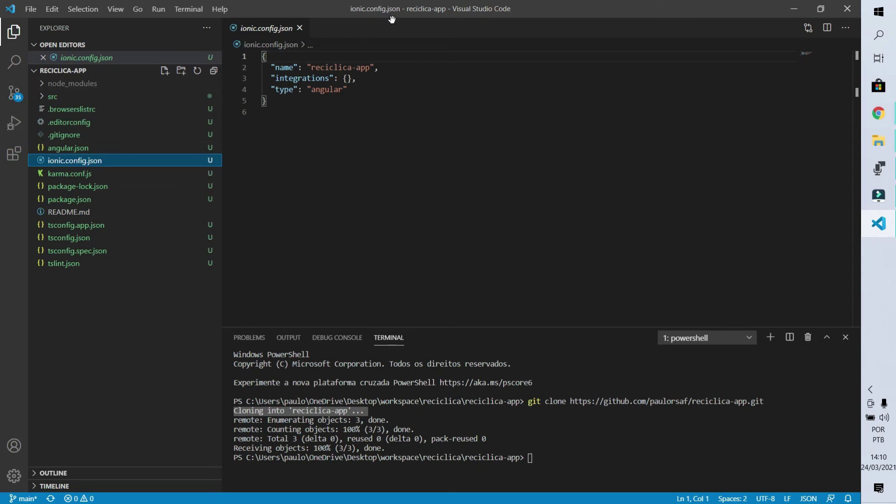
click(14, 94)
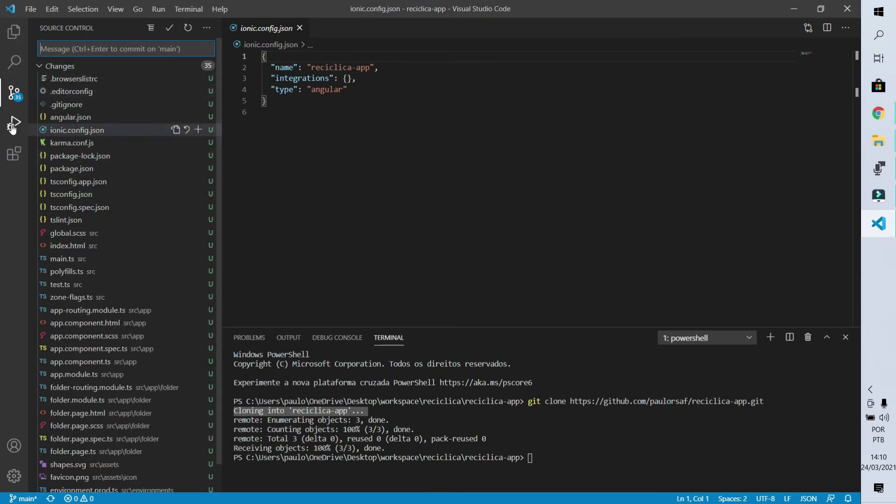
scroll(95, 399, down, 1)
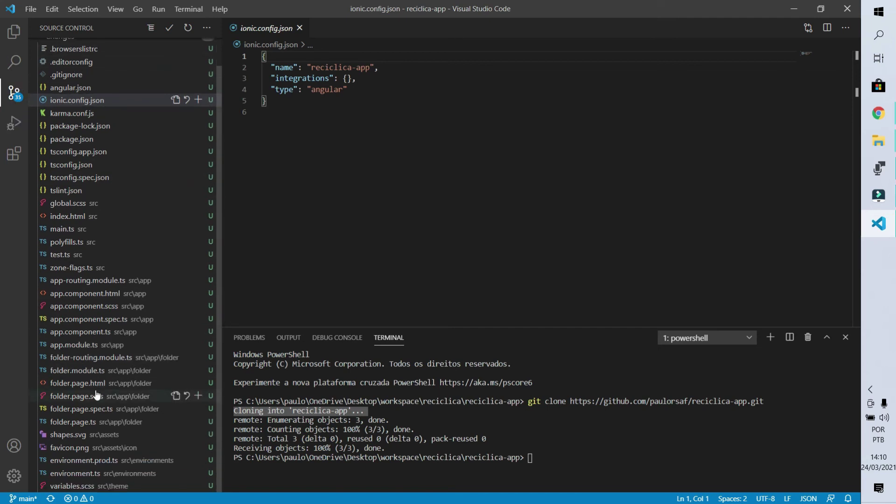
click(112, 485)
scroll(124, 245, up, 1)
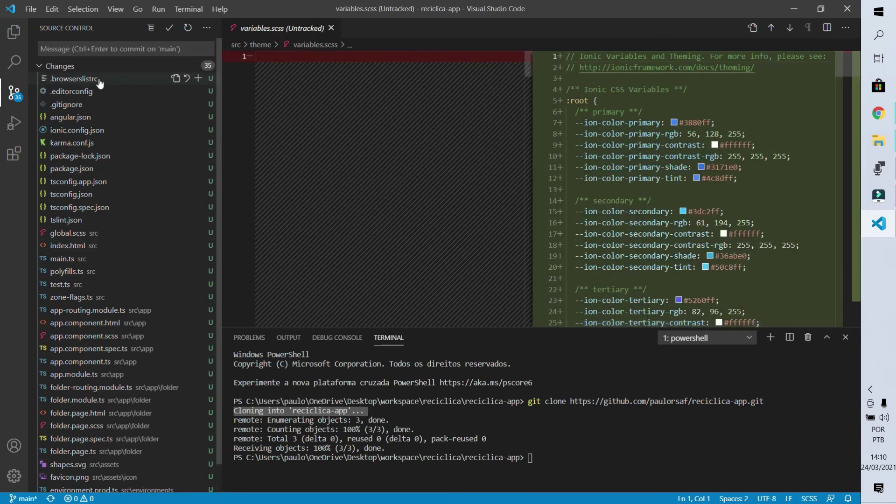
- Stage all 35 changed files and commit them with the message 'Kick starter'
key(ctrl+a)
click(197, 79)
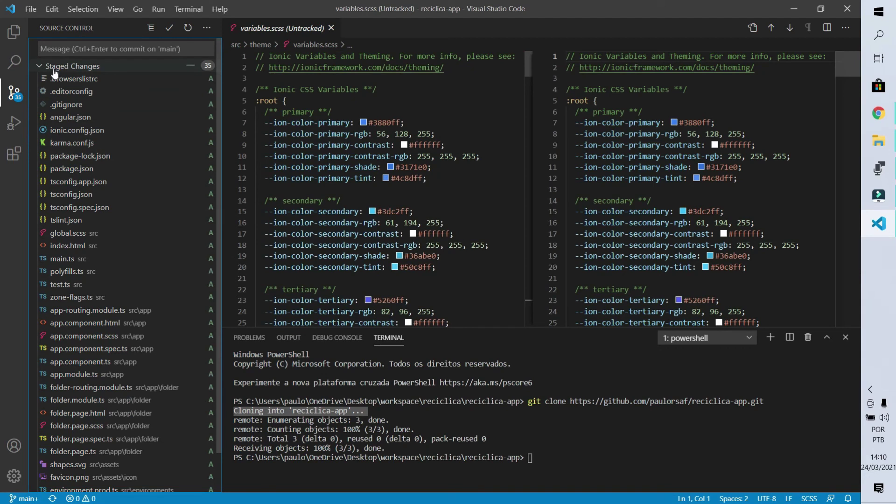
click(130, 49)
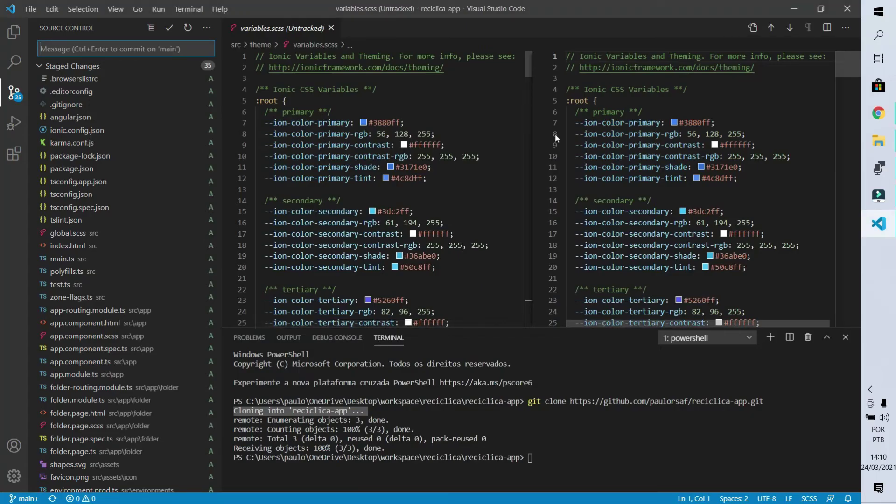
text(Kick starter)
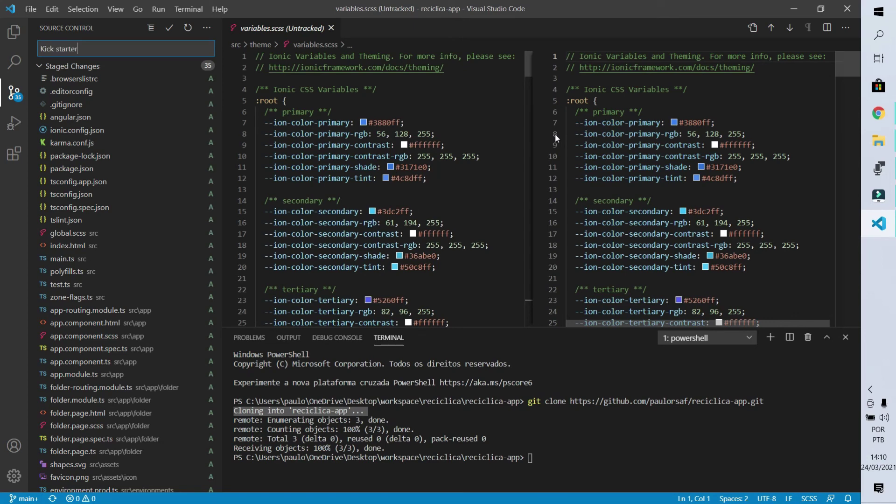
click(170, 30)
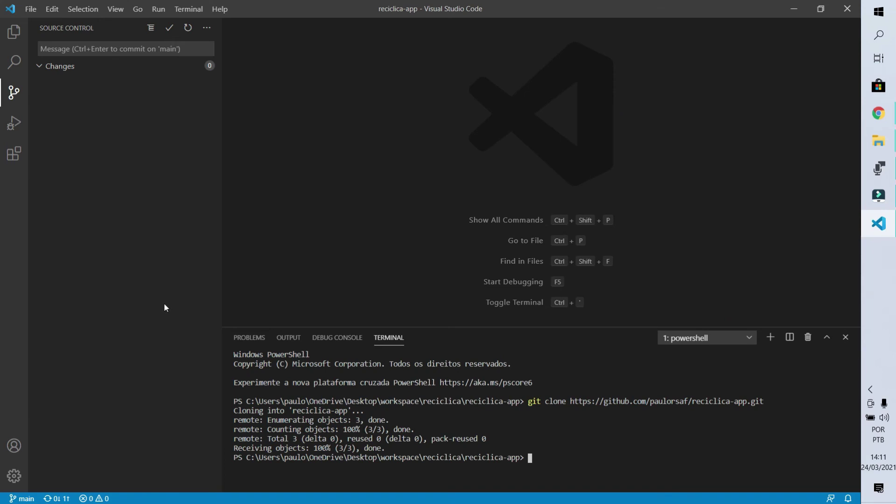
- Run git push, then reload the reciclica-app GitHub page to confirm 2 commits
key(alt+Tab)
click(277, 285)
text(git push)
key(Return)
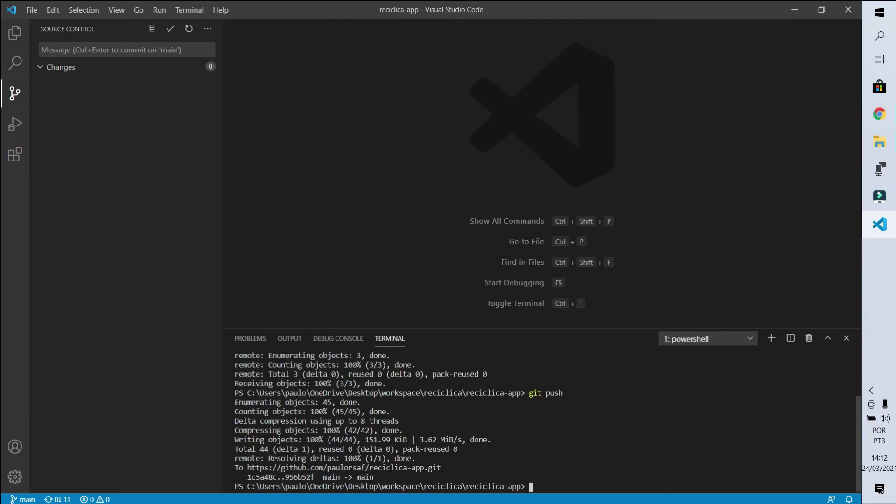
key(alt+Tab)
key(F5)
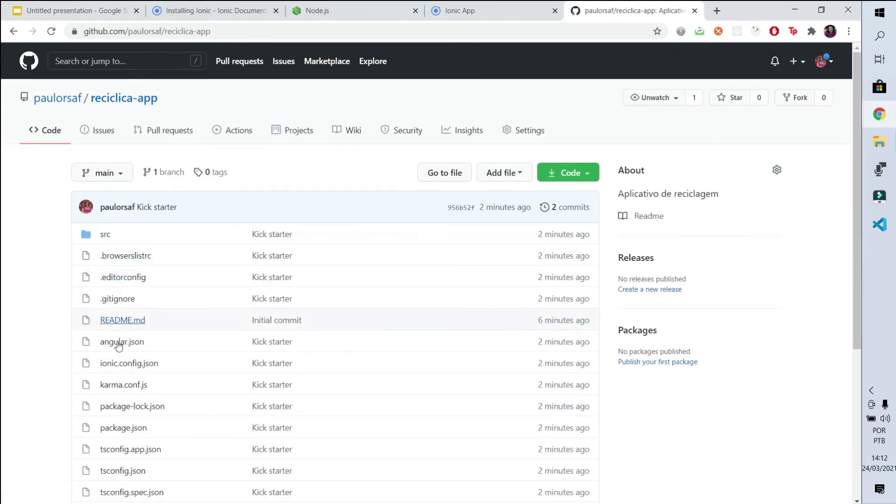
scroll(116, 432, down, 1)
scroll(118, 434, down, 2)
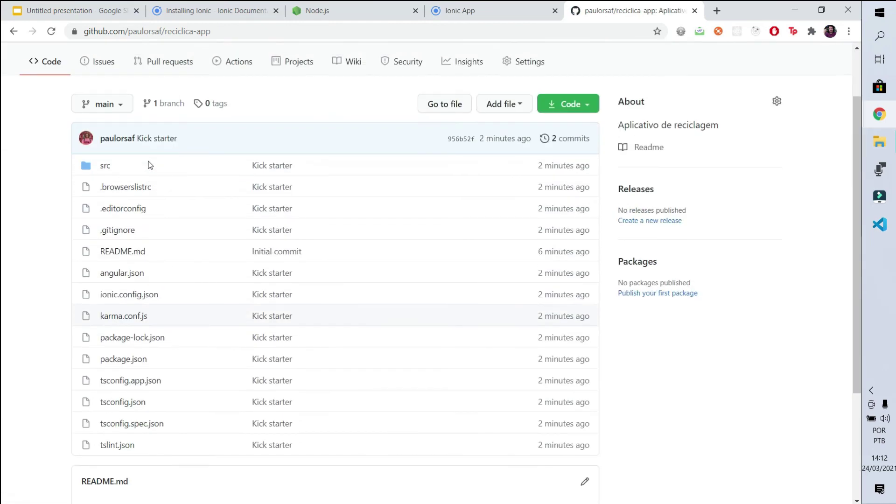